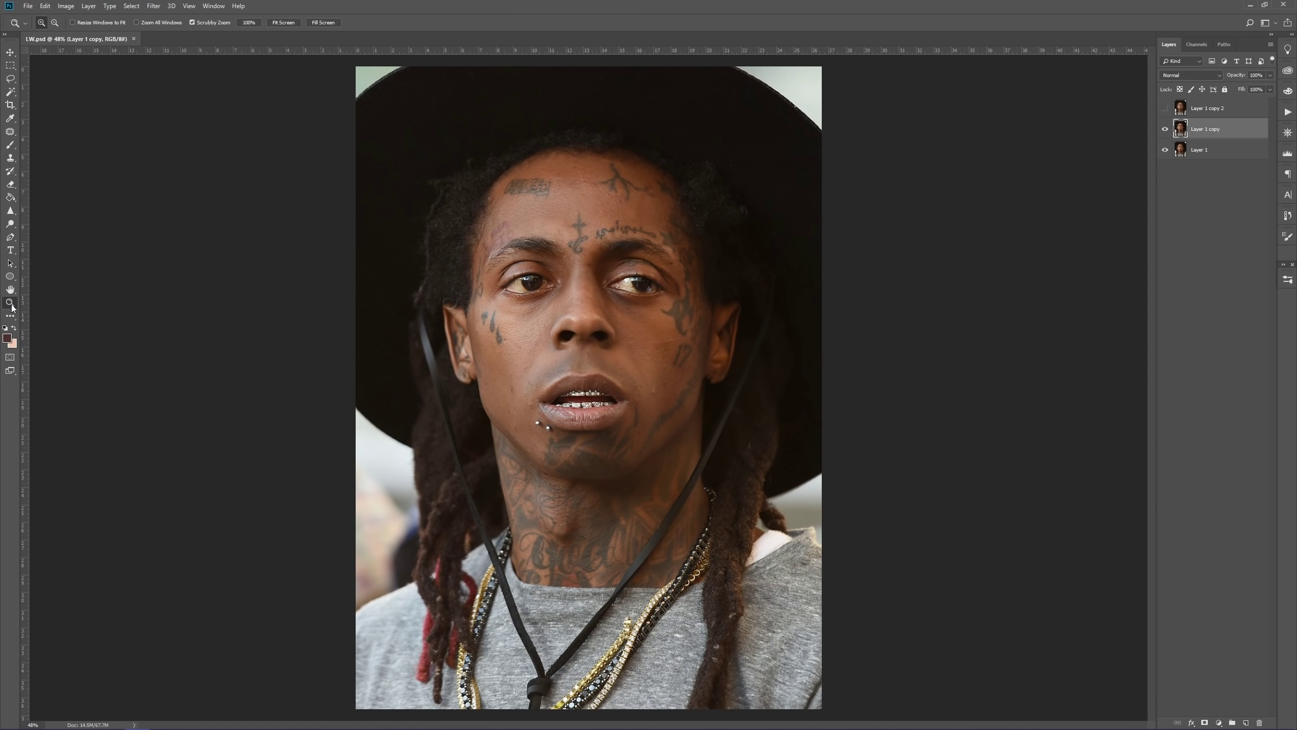
Patch the forehead tattoo stroke with clean skin and deselect
scroll(750, 320, up, 3)
scroll(750, 320, up, 5)
drag(750, 321, 746, 253)
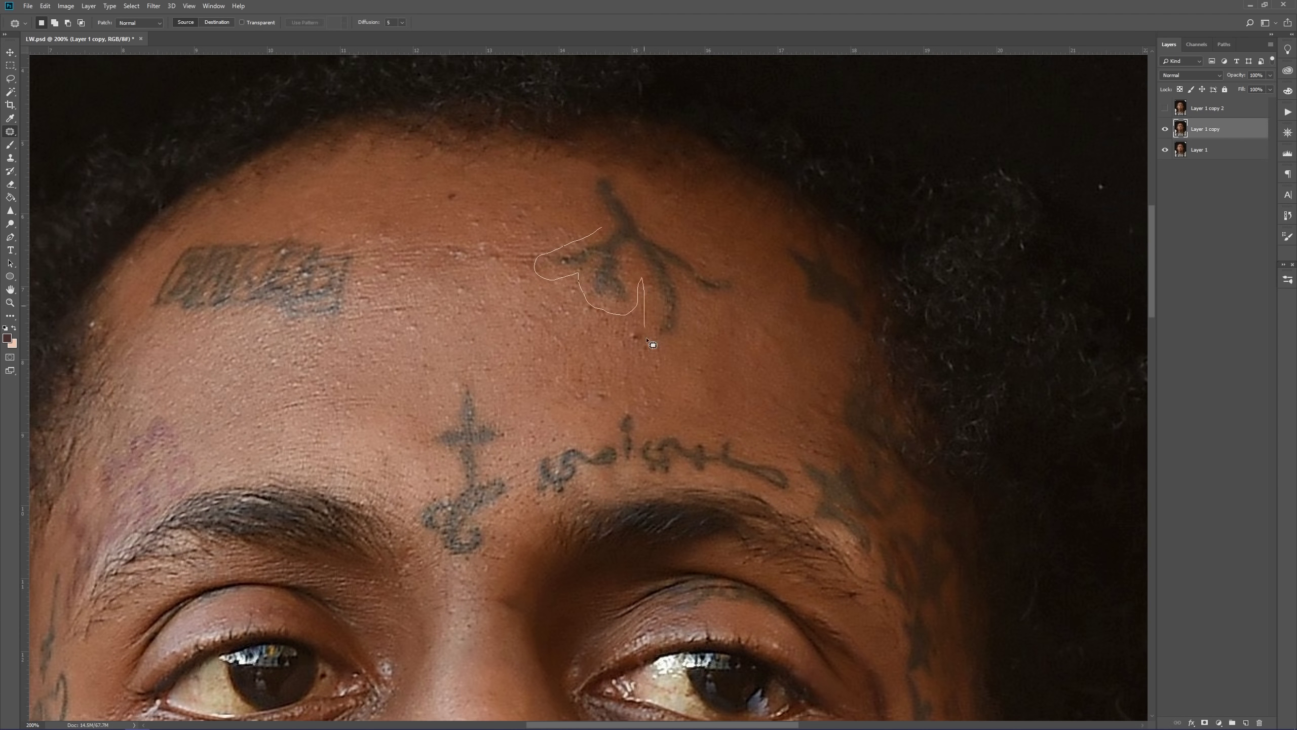
mouse_move(647, 342)
mouse_down()
mouse_move(709, 246)
mouse_move(587, 368)
mouse_up()
key(ctrl+d)
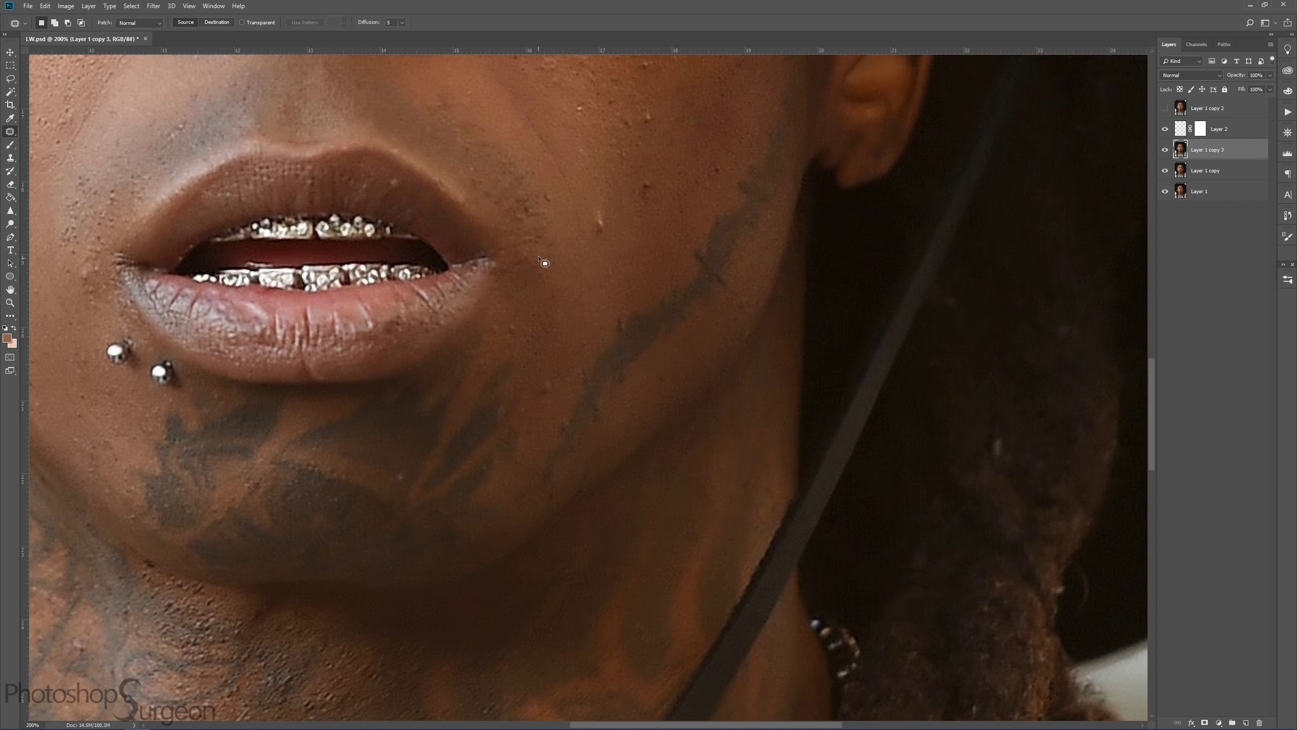
Patch the cheek tattoos beside the ear with nearby clean skin
mouse_move(527, 366)
mouse_down()
mouse_move(489, 450)
mouse_move(498, 384)
mouse_up()
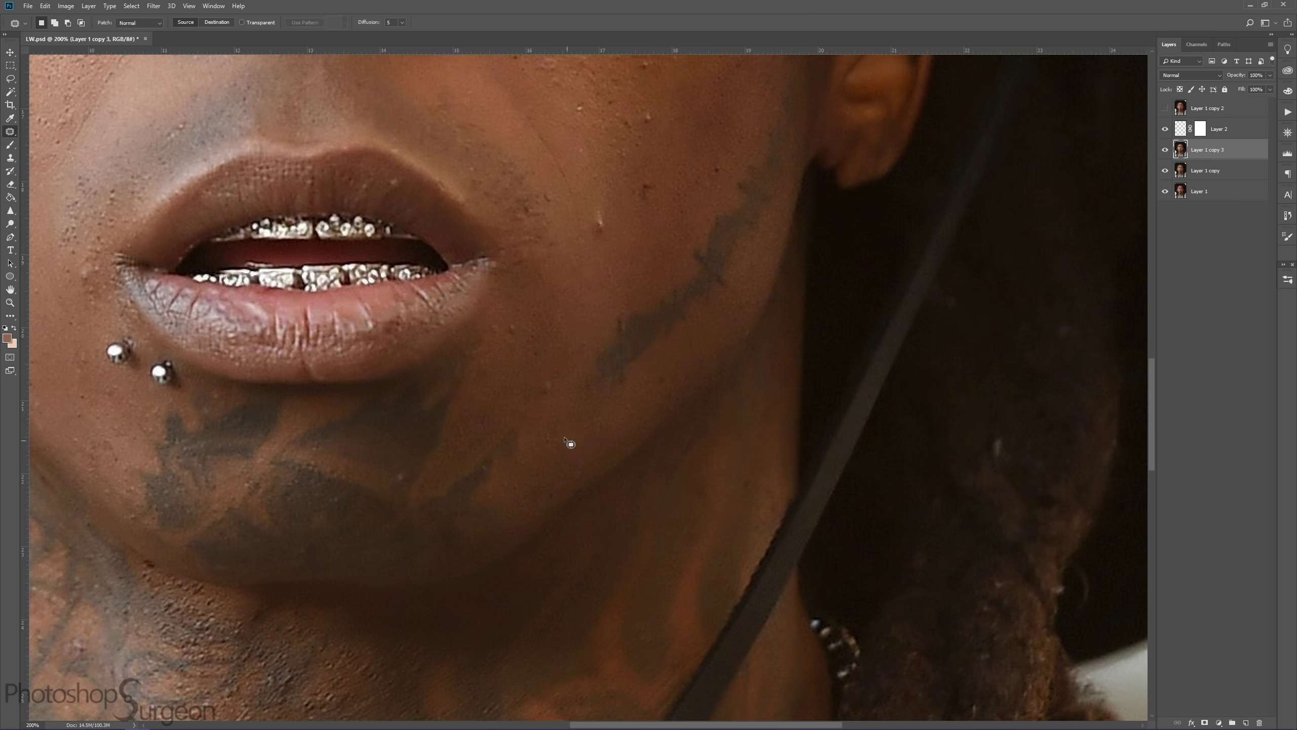
mouse_move(750, 258)
mouse_down()
mouse_move(743, 363)
mouse_move(751, 319)
mouse_up()
drag(638, 460, 562, 332)
drag(687, 322, 697, 404)
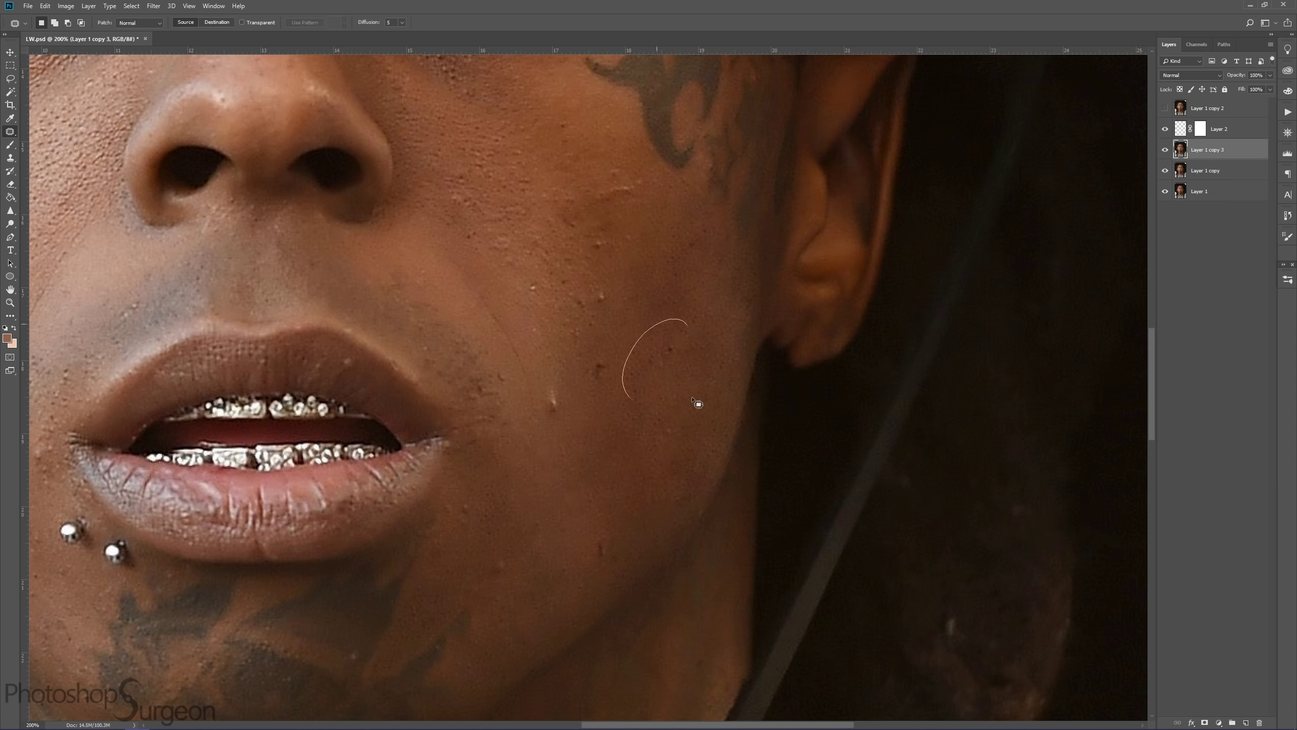
Patch the chin tattoos below the lips with clean skin and zoom out to the whole face
drag(553, 639, 797, 409)
drag(724, 367, 648, 452)
drag(336, 434, 357, 500)
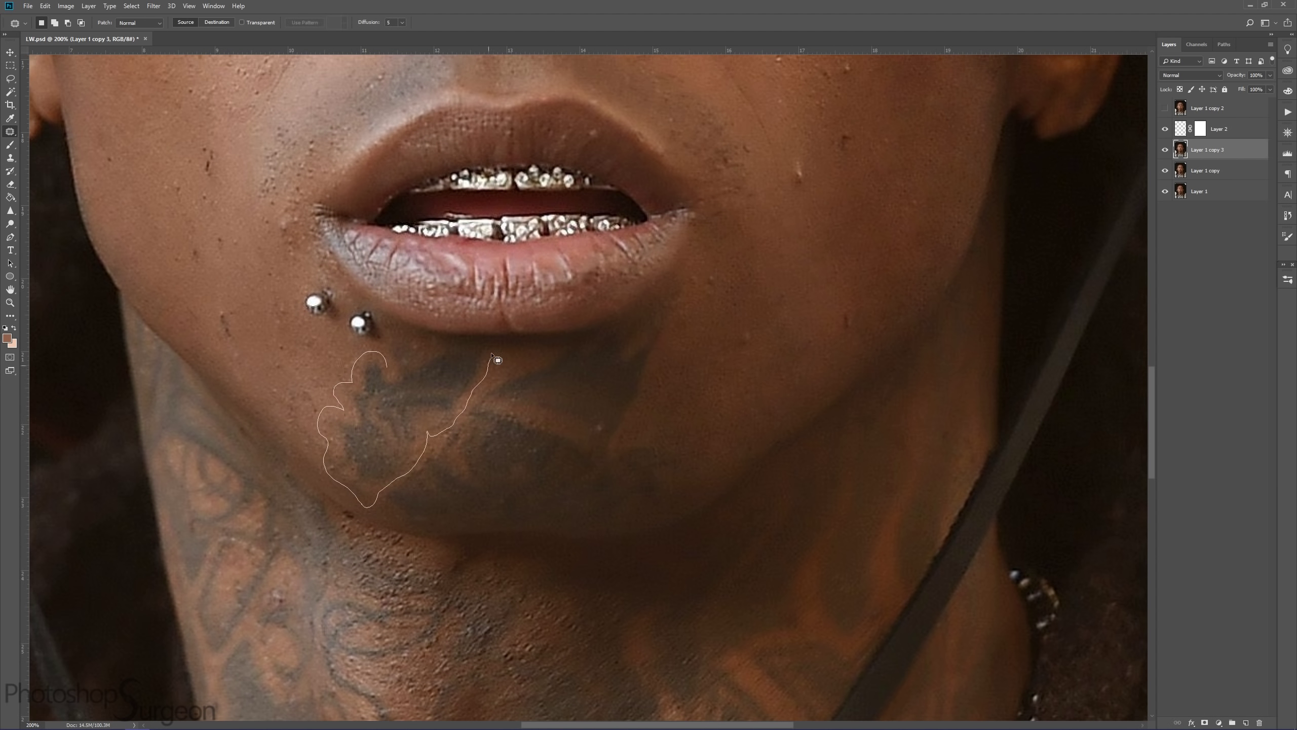
mouse_move(408, 434)
mouse_down()
mouse_move(419, 376)
mouse_move(518, 361)
mouse_move(530, 423)
mouse_move(587, 376)
mouse_move(547, 470)
mouse_move(560, 623)
mouse_move(449, 491)
mouse_up()
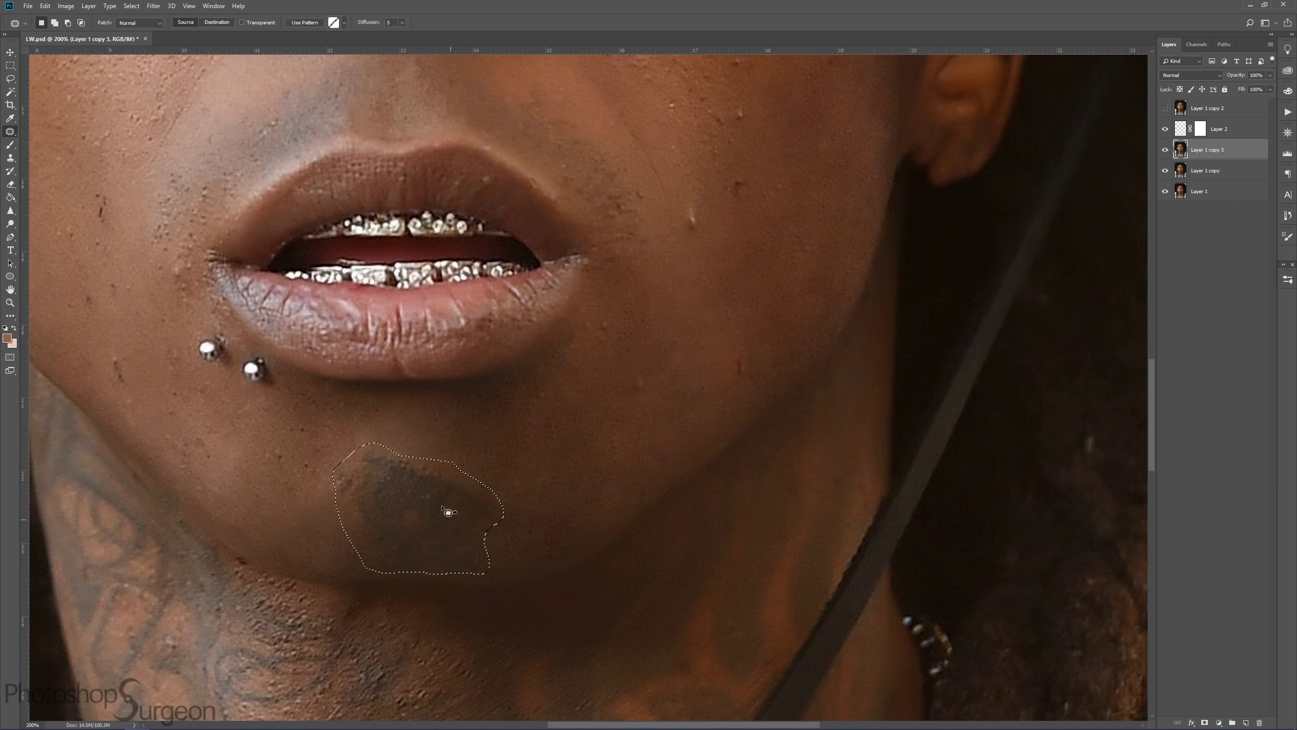
key(ctrl+minus)
key(b)
key(alt+bracketright)
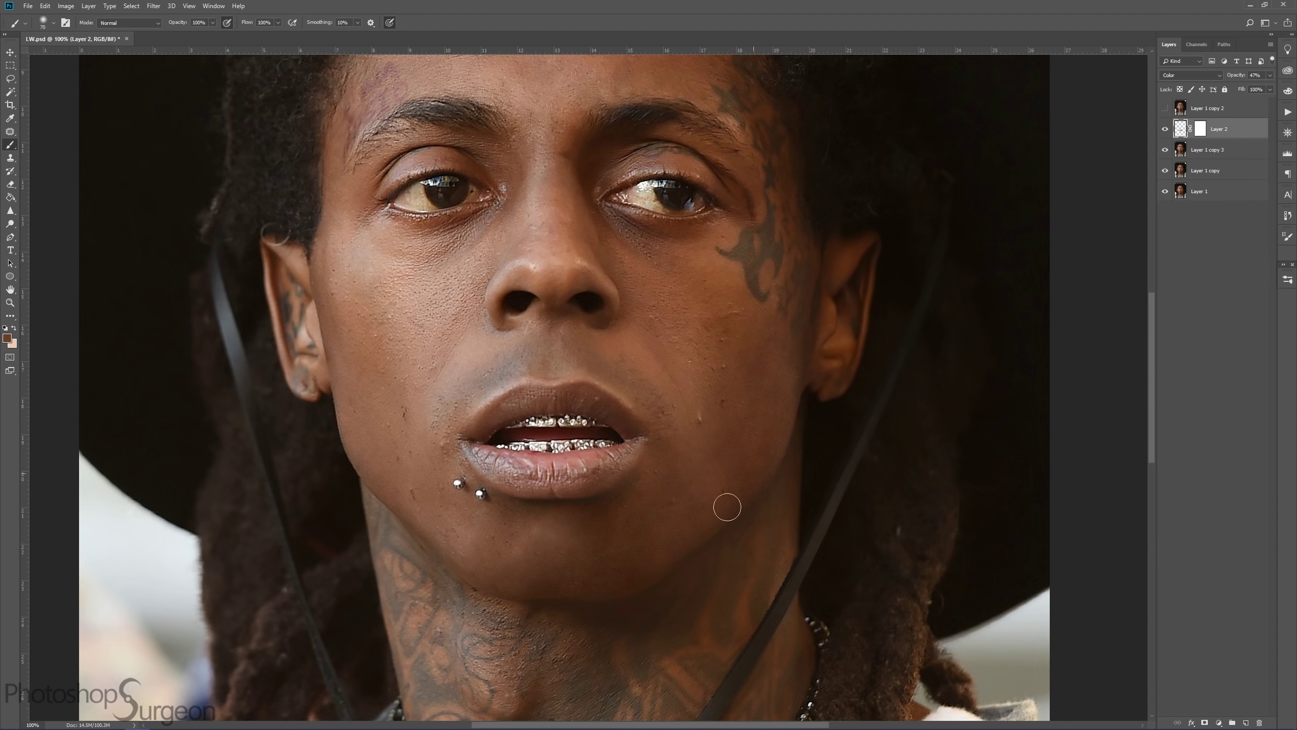
Add a new masked Layer 3 and zoom in on the brows and eyes
key(ctrl+plus)
ctrl+click(1246, 722)
click(1206, 722)
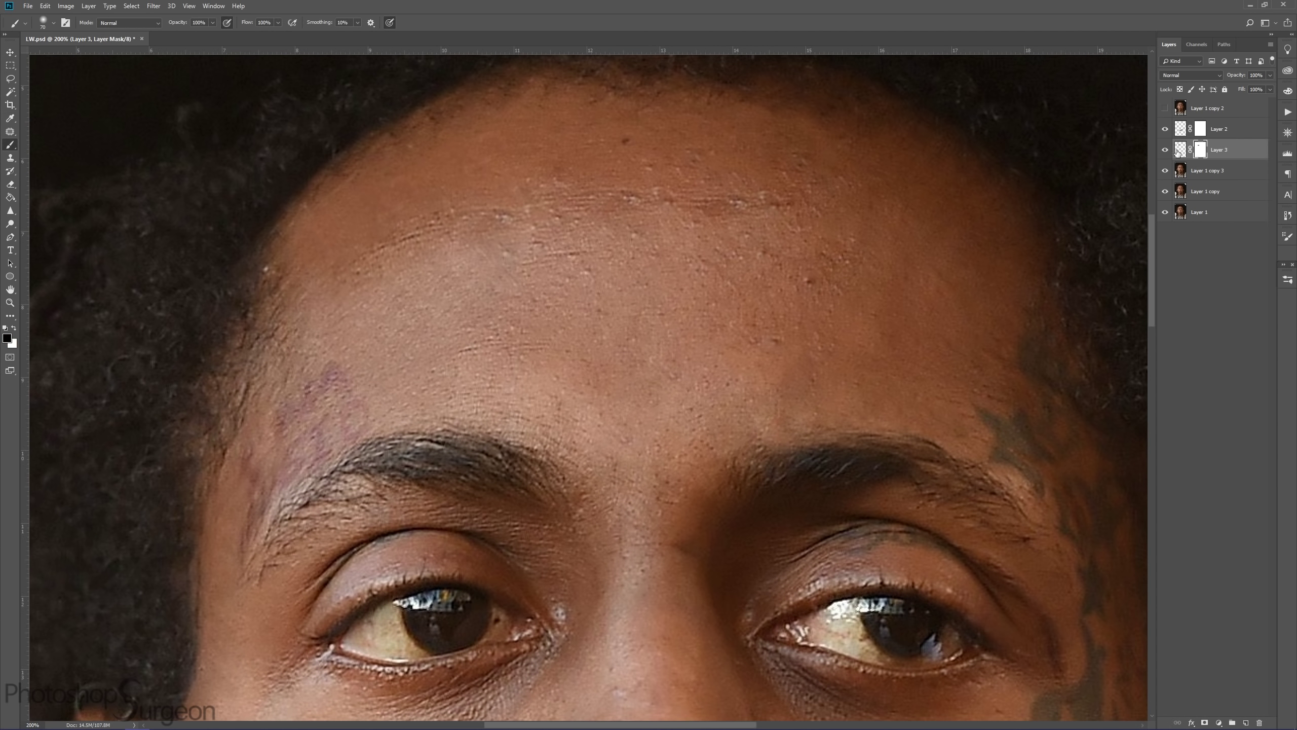
drag(424, 358, 590, 255)
key(alt+bracketright)
Patch the faint tattoo beside the brow on Layer 1 copy 3
alt+click(590, 255)
key(alt+bracketleft)
key(alt+bracketleft)
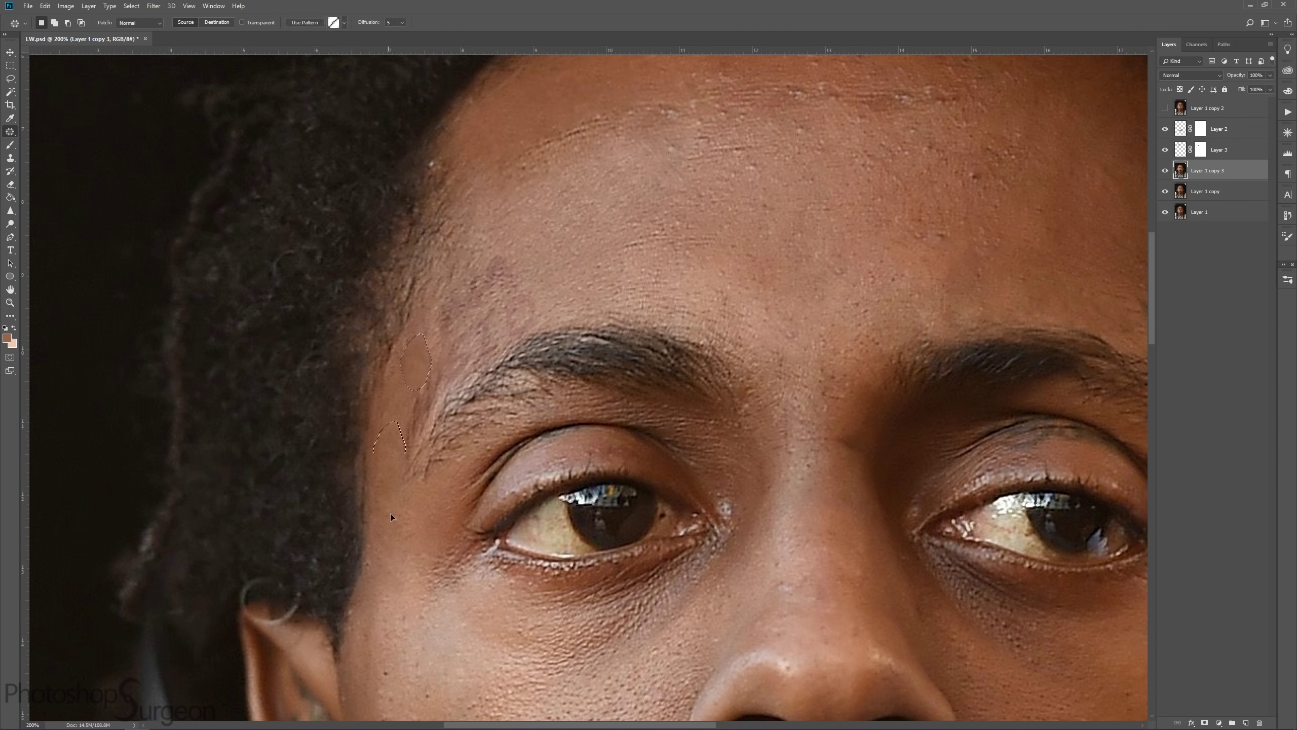
key(j)
drag(404, 449, 463, 377)
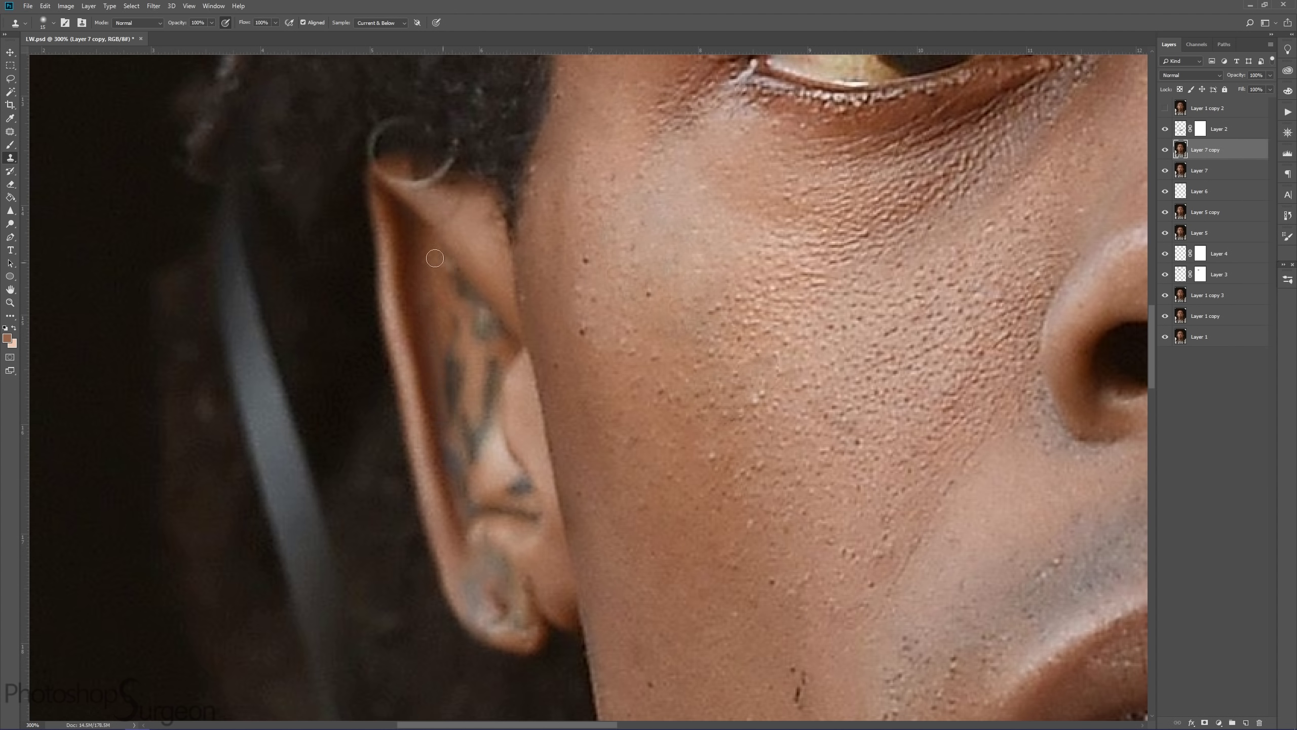
Clone and patch clean skin over the earlobe tattoo
drag(501, 558, 608, 367)
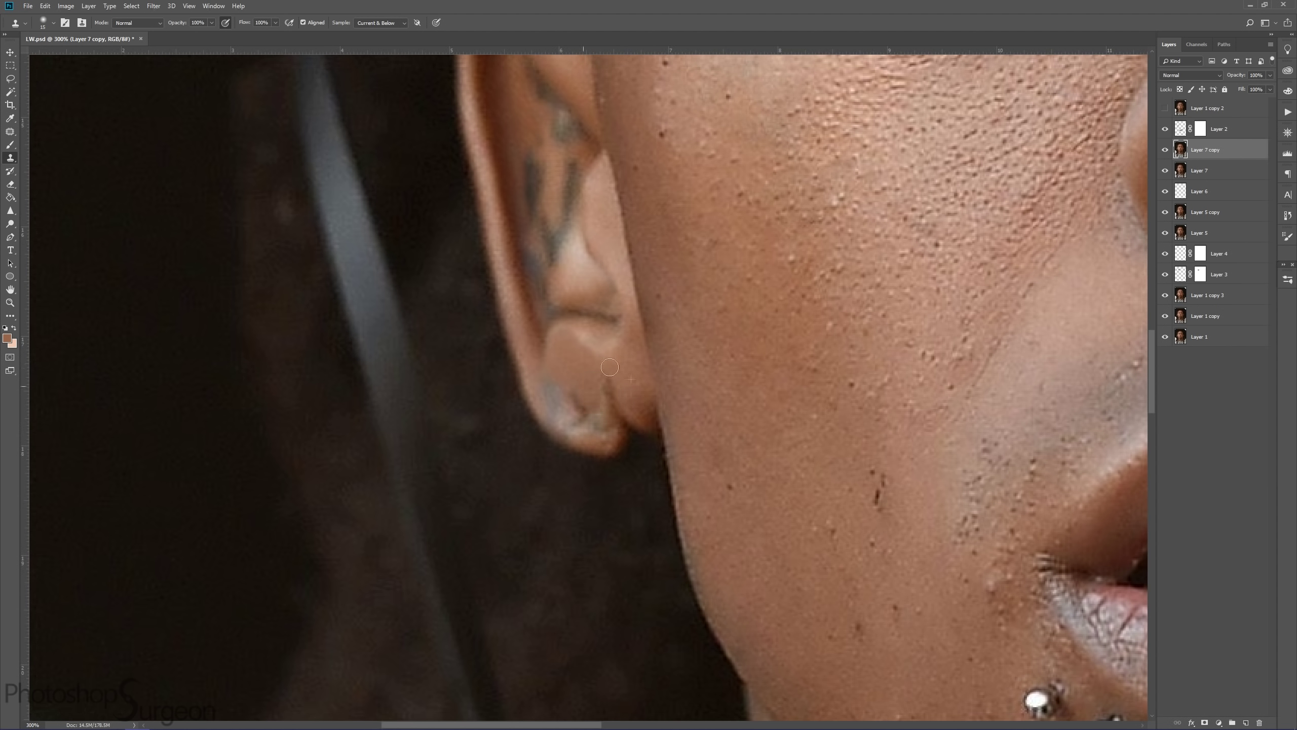
alt+click(613, 388)
drag(593, 411, 544, 397)
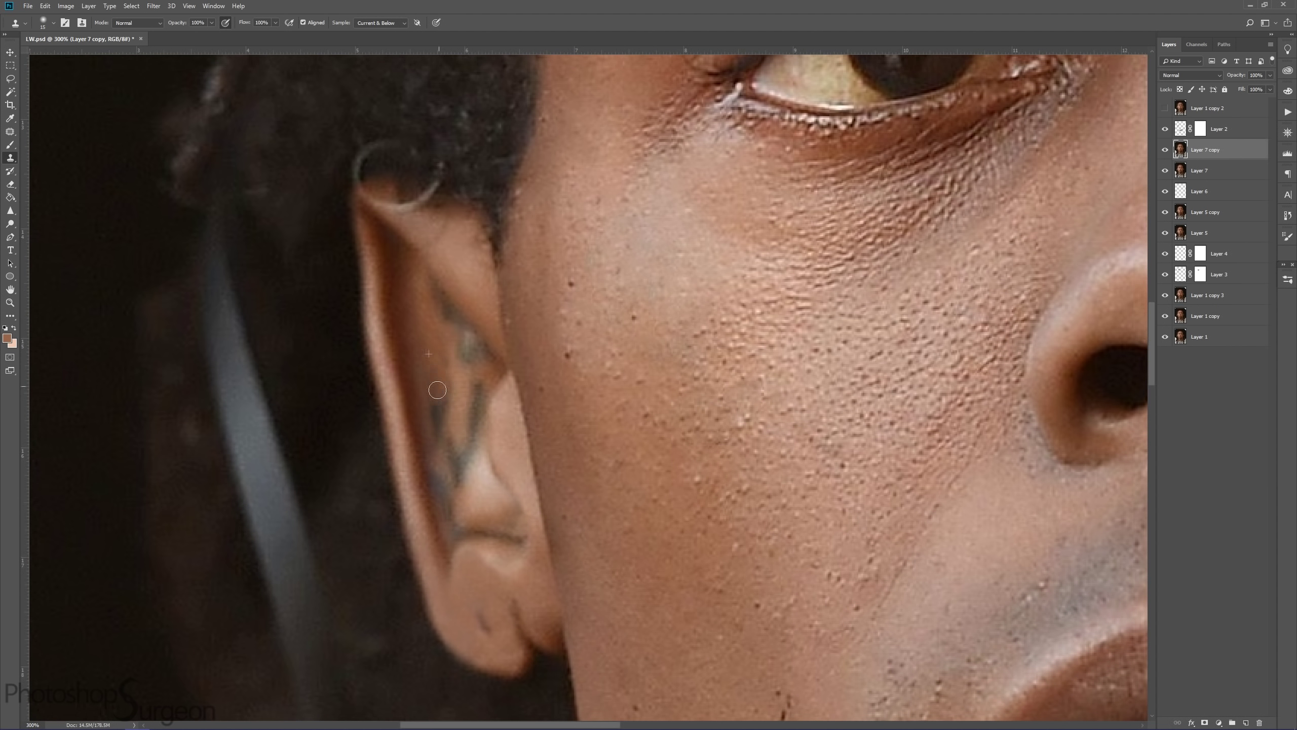
key(j)
drag(449, 415, 473, 513)
mouse_move(457, 372)
mouse_down()
mouse_move(431, 368)
mouse_move(462, 332)
mouse_move(482, 350)
mouse_up()
key(s)
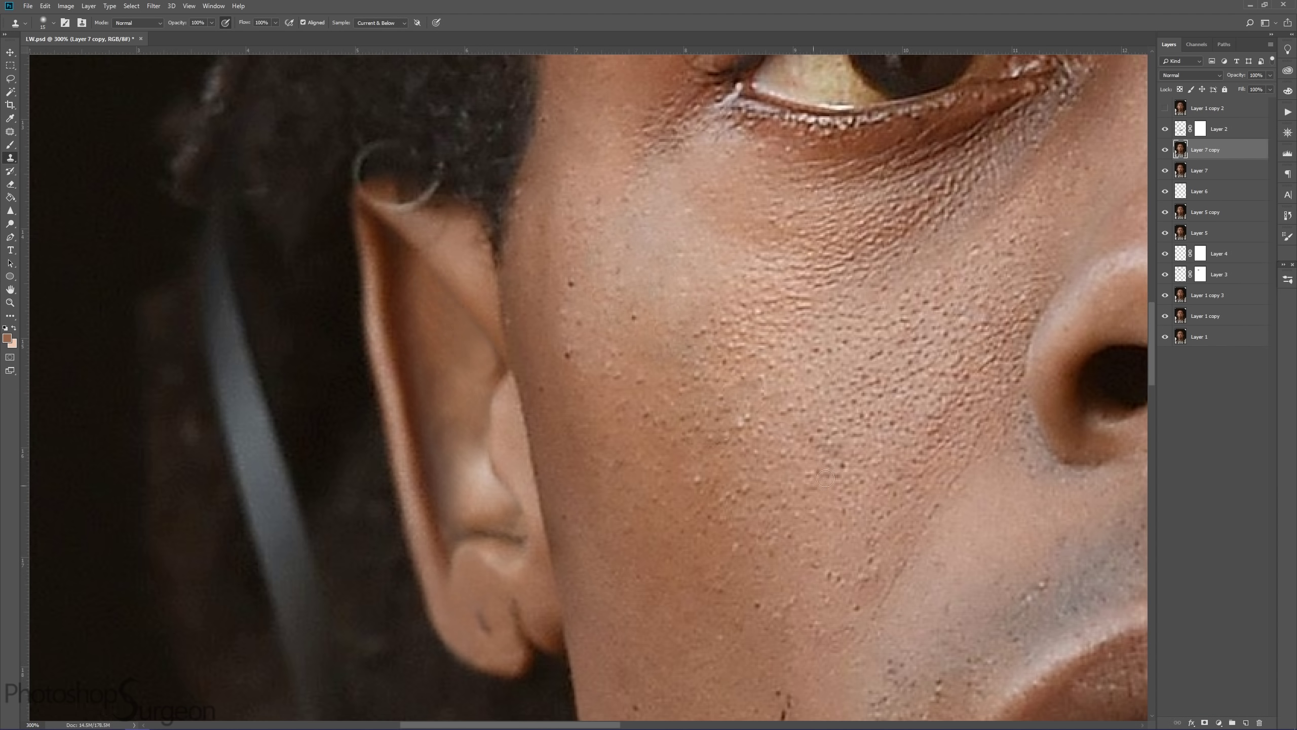
Stamp a merged Layer 8 and patch leftover marks across the face
key(ctrl+shift+alt+e)
key(j)
mouse_move(804, 434)
mouse_down()
mouse_move(796, 449)
mouse_move(740, 332)
mouse_up()
key(ctrl+d)
drag(307, 128, 496, 618)
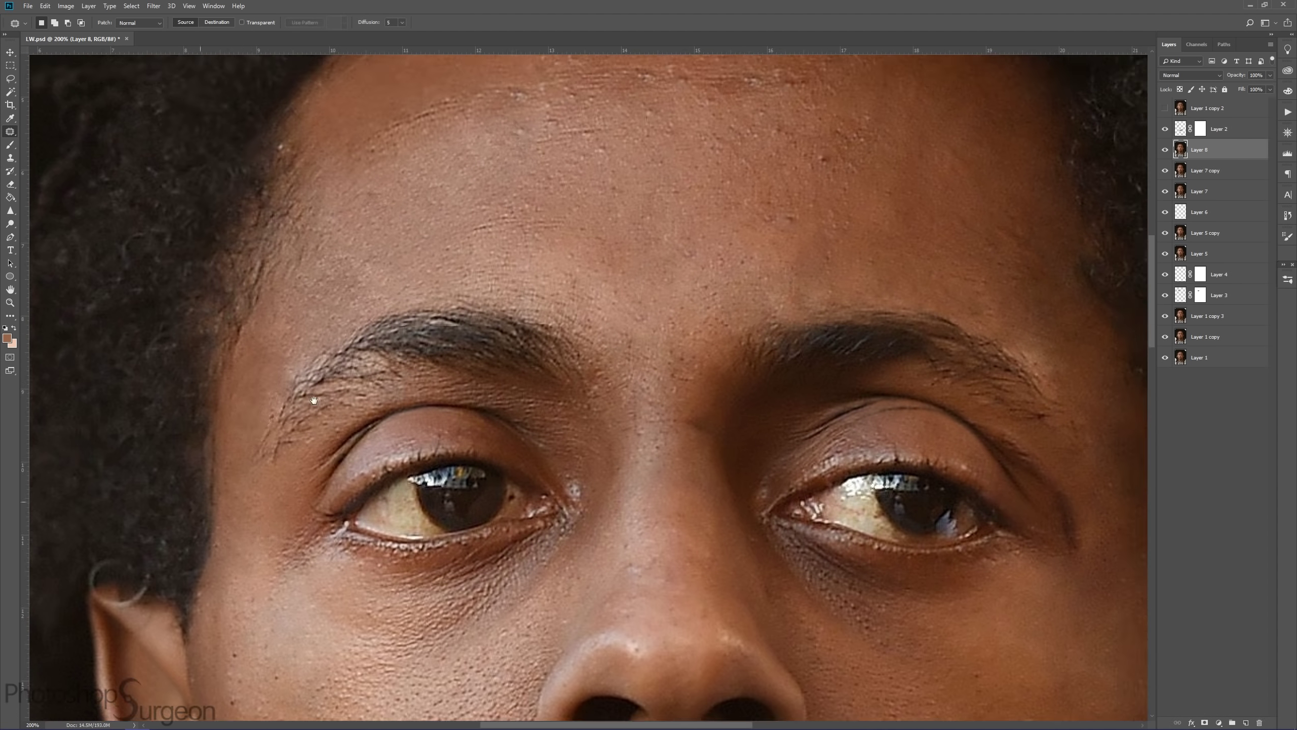
mouse_move(337, 716)
mouse_down()
mouse_move(385, 406)
mouse_move(447, 350)
mouse_up()
drag(266, 457, 278, 519)
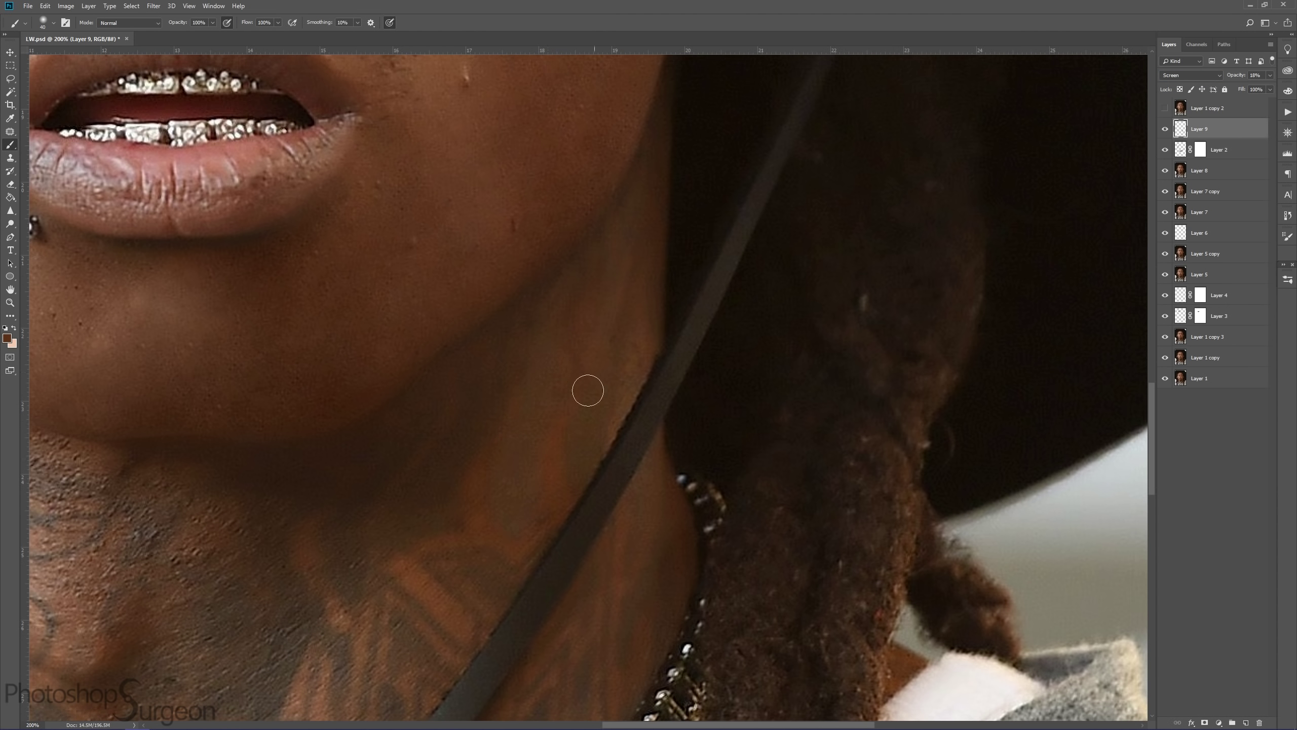
Sample a lighter skin tone and paint it over the neck tattoo
drag(588, 391, 743, 340)
drag(514, 394, 730, 336)
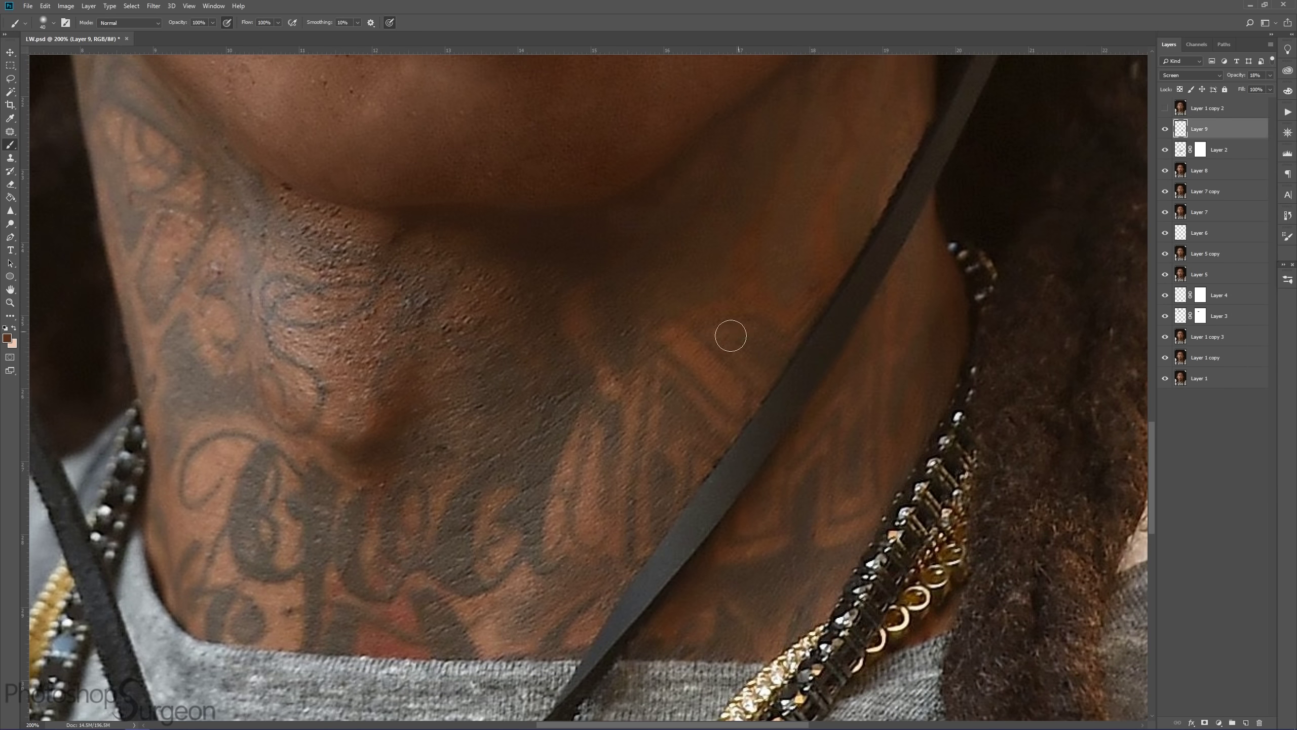
drag(899, 282, 636, 314)
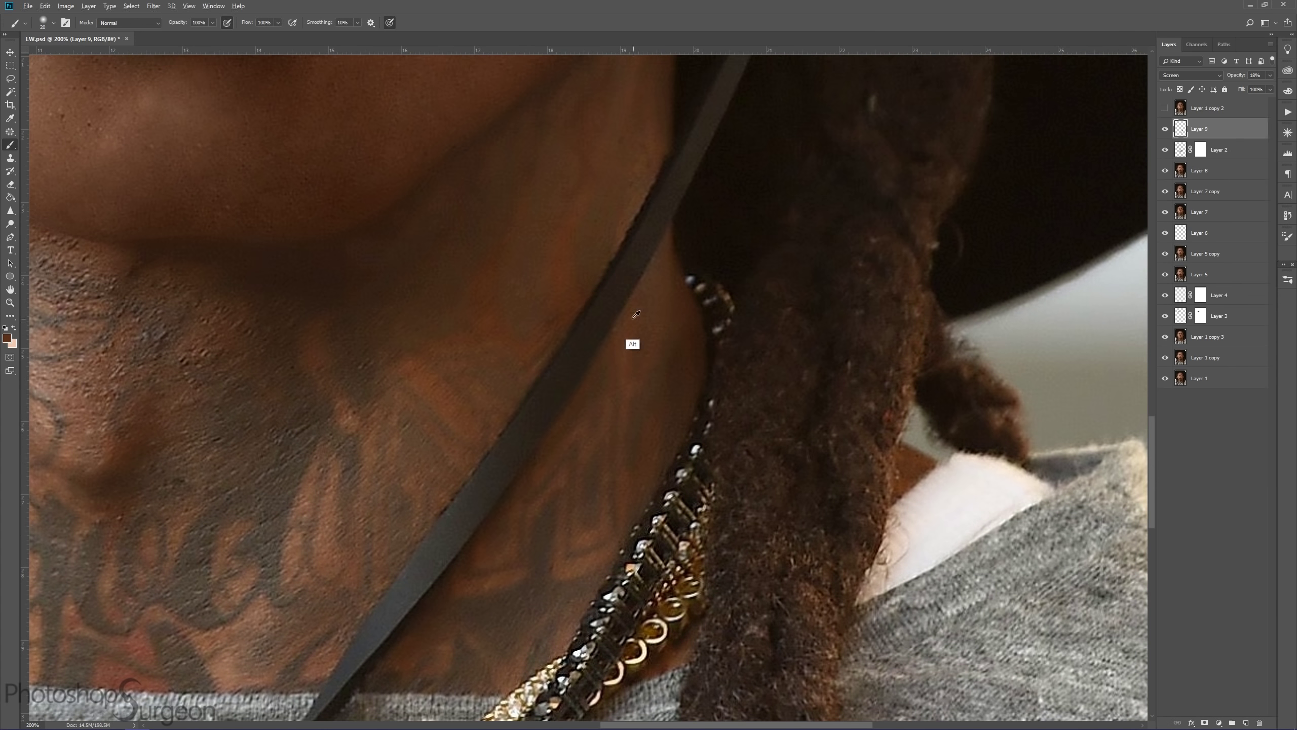
drag(650, 490, 755, 470)
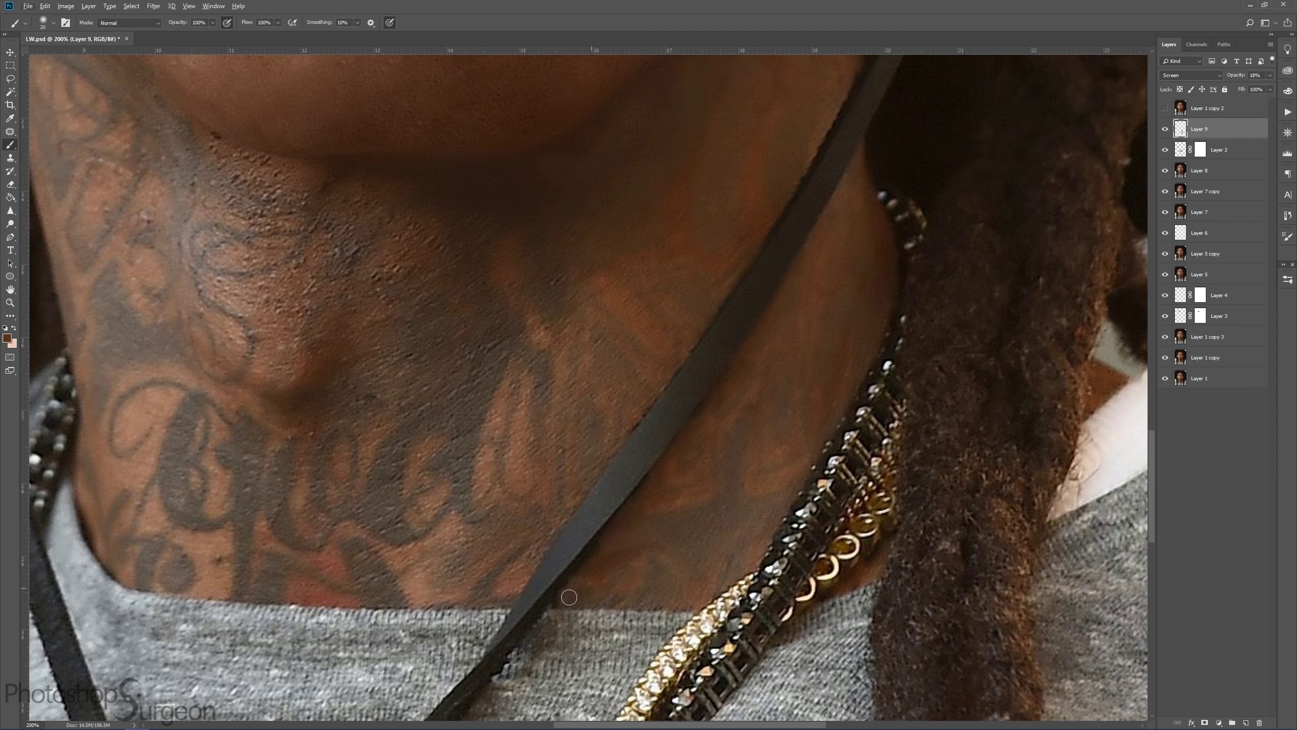
drag(567, 600, 803, 345)
alt+click(770, 559)
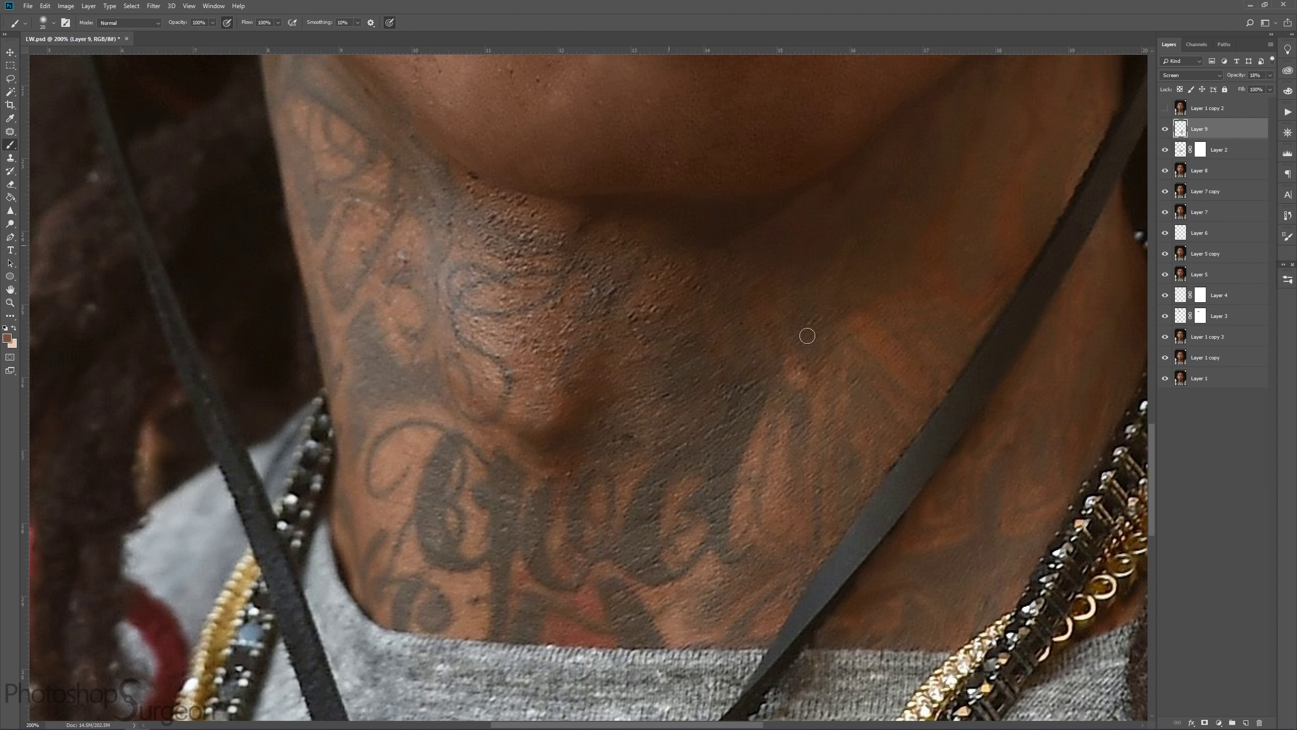
drag(740, 393, 638, 562)
Keep lightening the neck lettering tattoo and its upper-left part
drag(633, 613, 724, 642)
drag(612, 639, 521, 562)
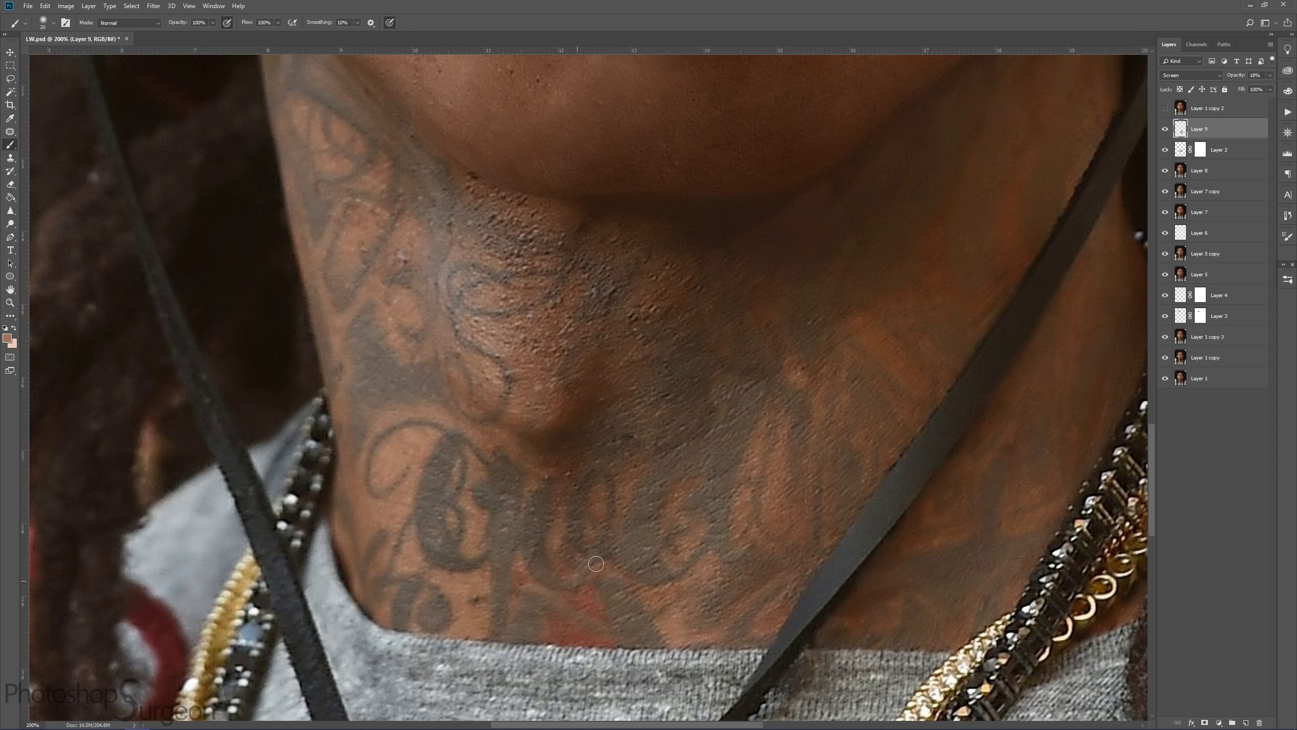
mouse_move(612, 567)
mouse_down()
mouse_move(526, 485)
mouse_move(367, 424)
mouse_up()
mouse_move(480, 449)
mouse_down()
mouse_move(373, 550)
mouse_move(358, 490)
mouse_move(368, 326)
mouse_move(569, 437)
mouse_move(727, 353)
mouse_up()
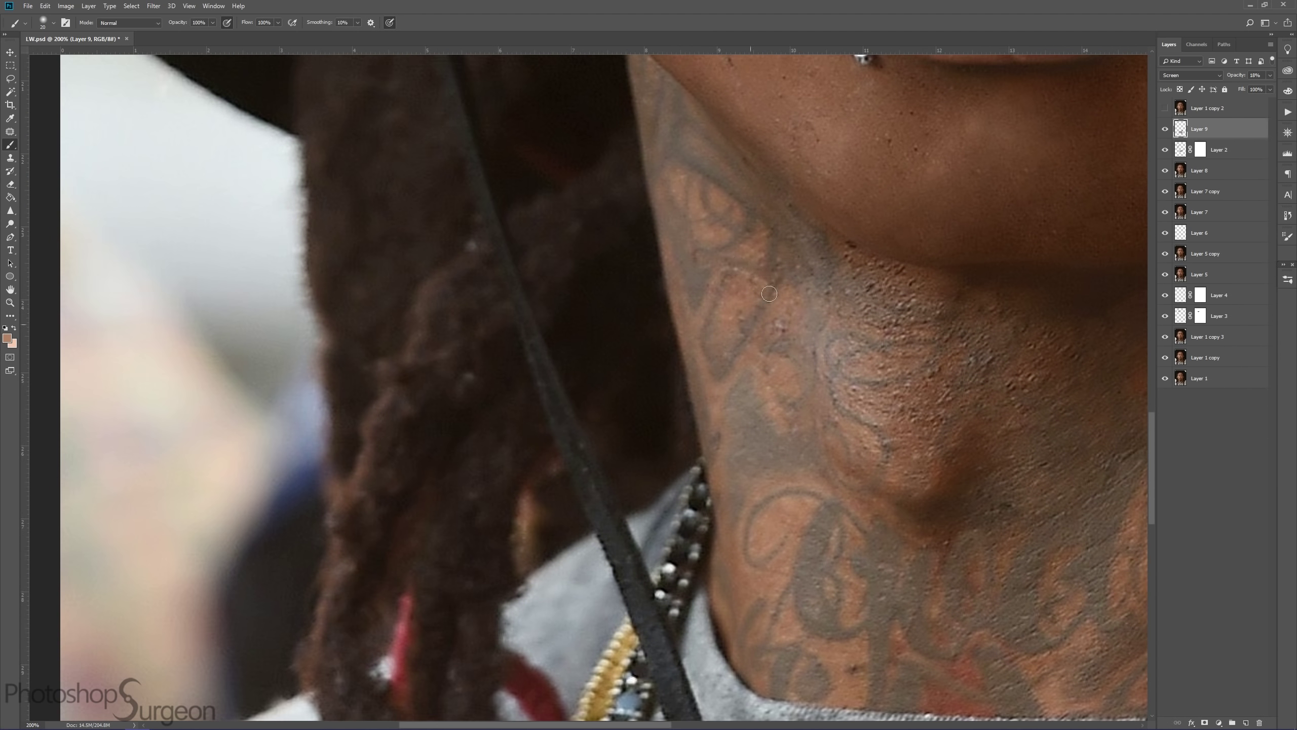
drag(483, 178, 605, 397)
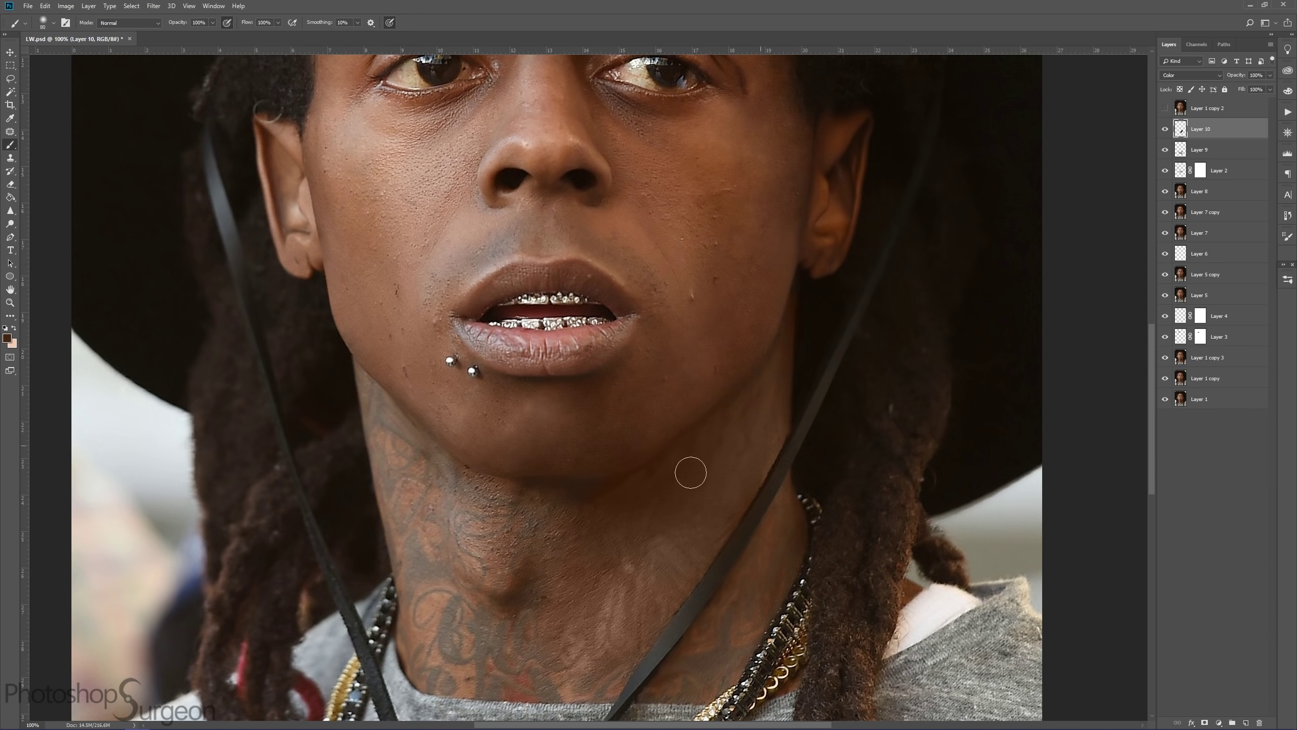
Fade the neck lightening layer to 9% opacity and stamp the visible layers
drag(689, 469, 807, 214)
drag(688, 237, 739, 401)
key(bracketleft)
key(bracketleft)
key(bracketleft)
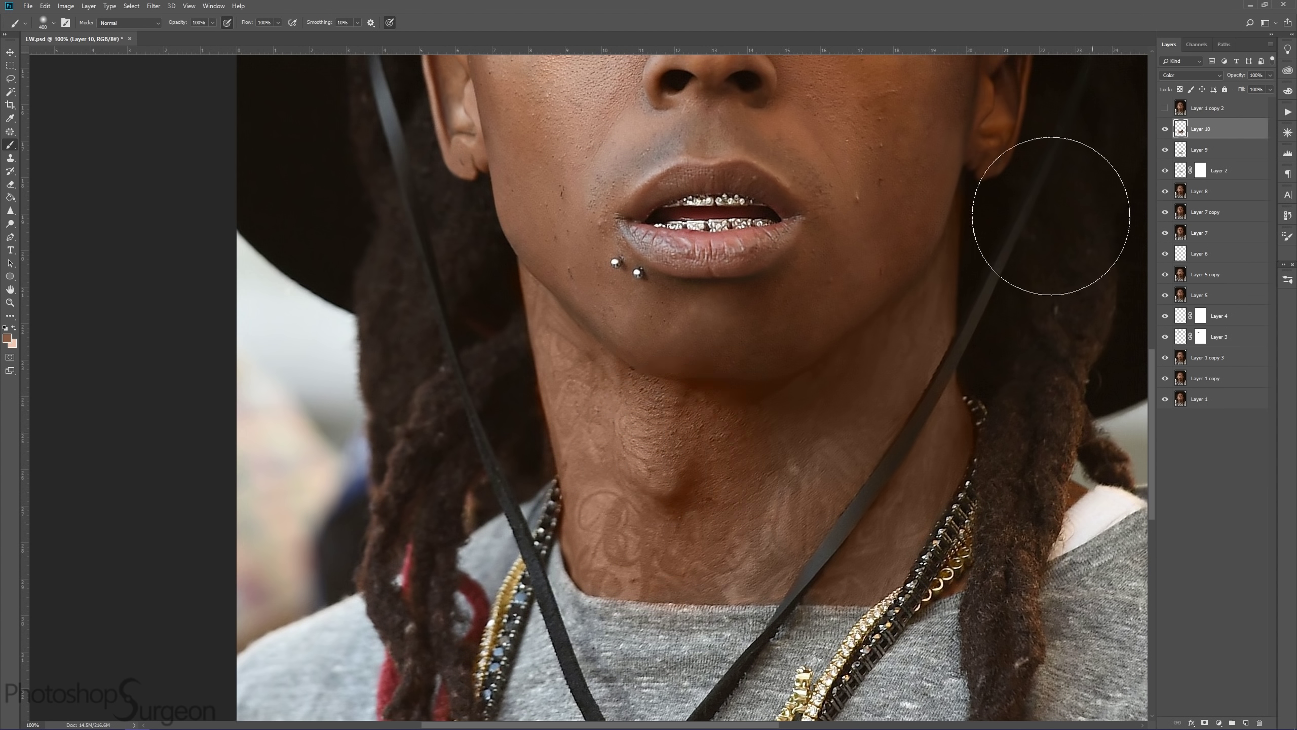
key(s)
key(alt+bracketleft)
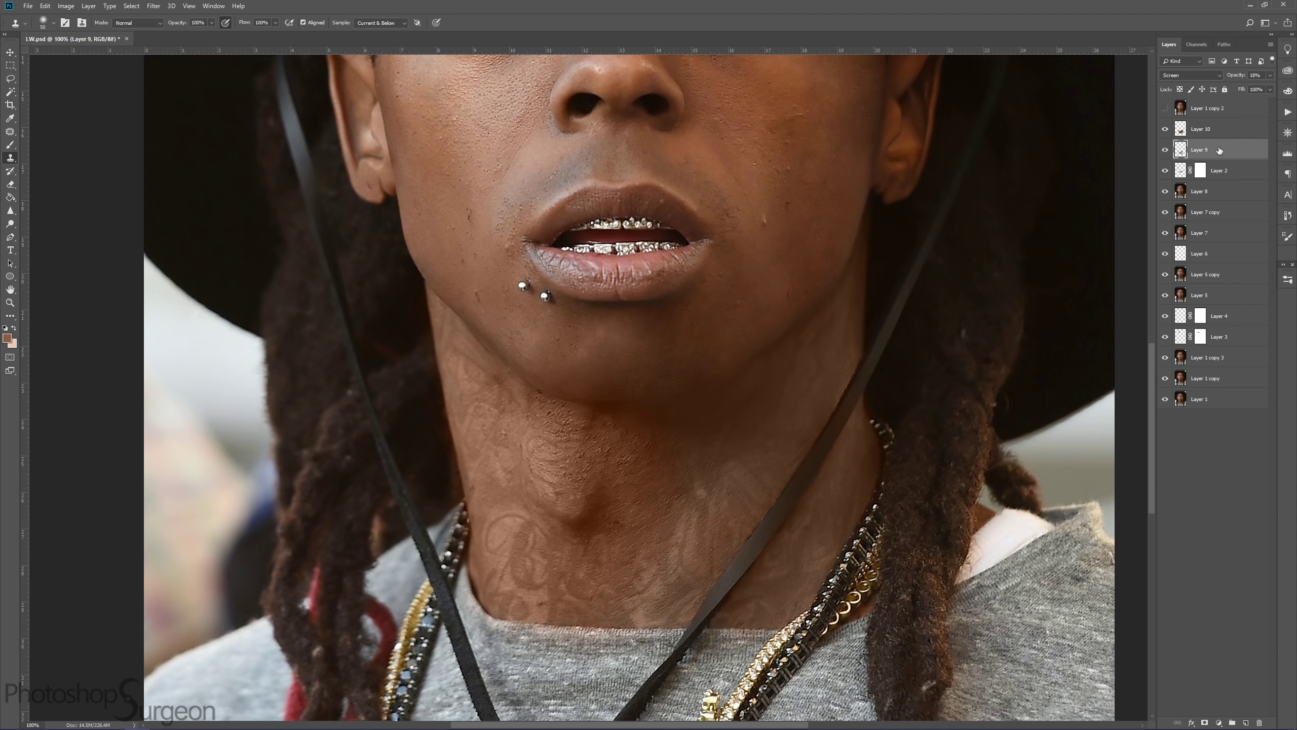
drag(1234, 94, 1170, 142)
key(ctrl+alt+shift+e)
Add a Screen layer, adjust its Blend If sliders, and stamp visible again
key(b)
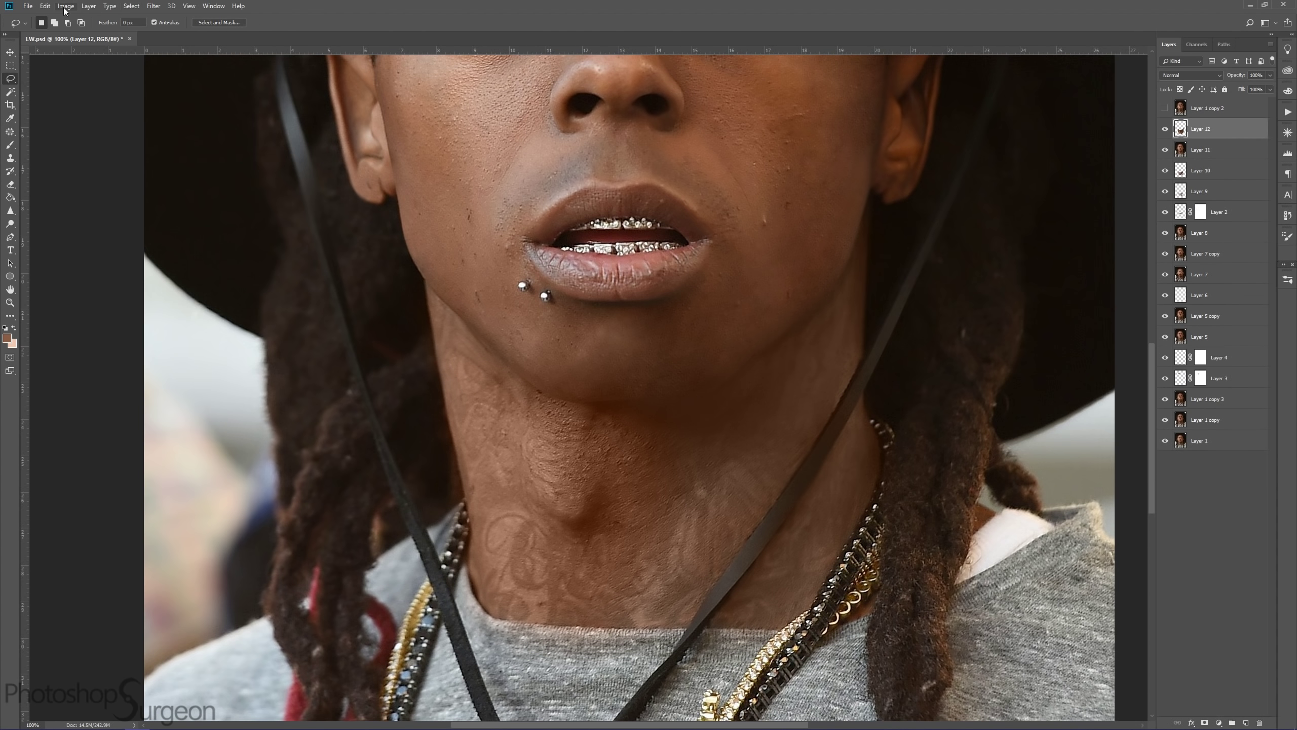
key(ctrl+shift+n)
key(Return)
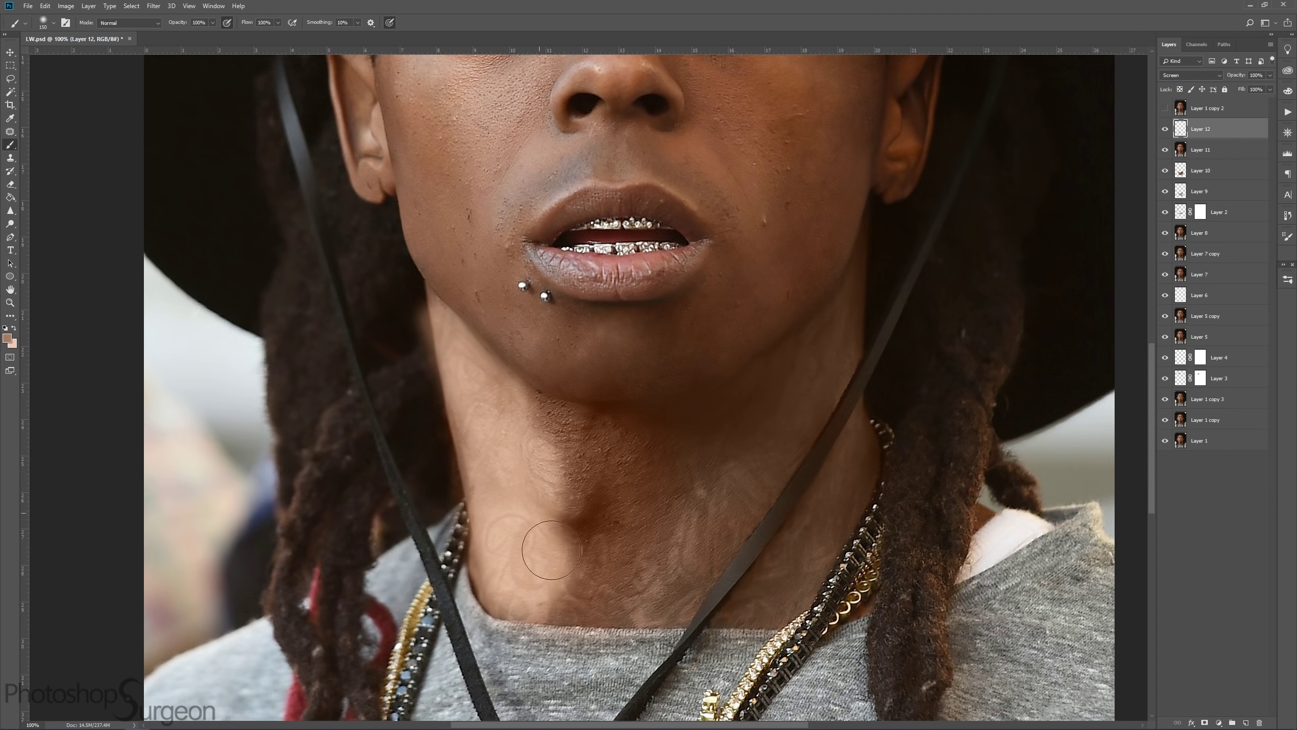
double_click(1226, 128)
drag(757, 613, 787, 613)
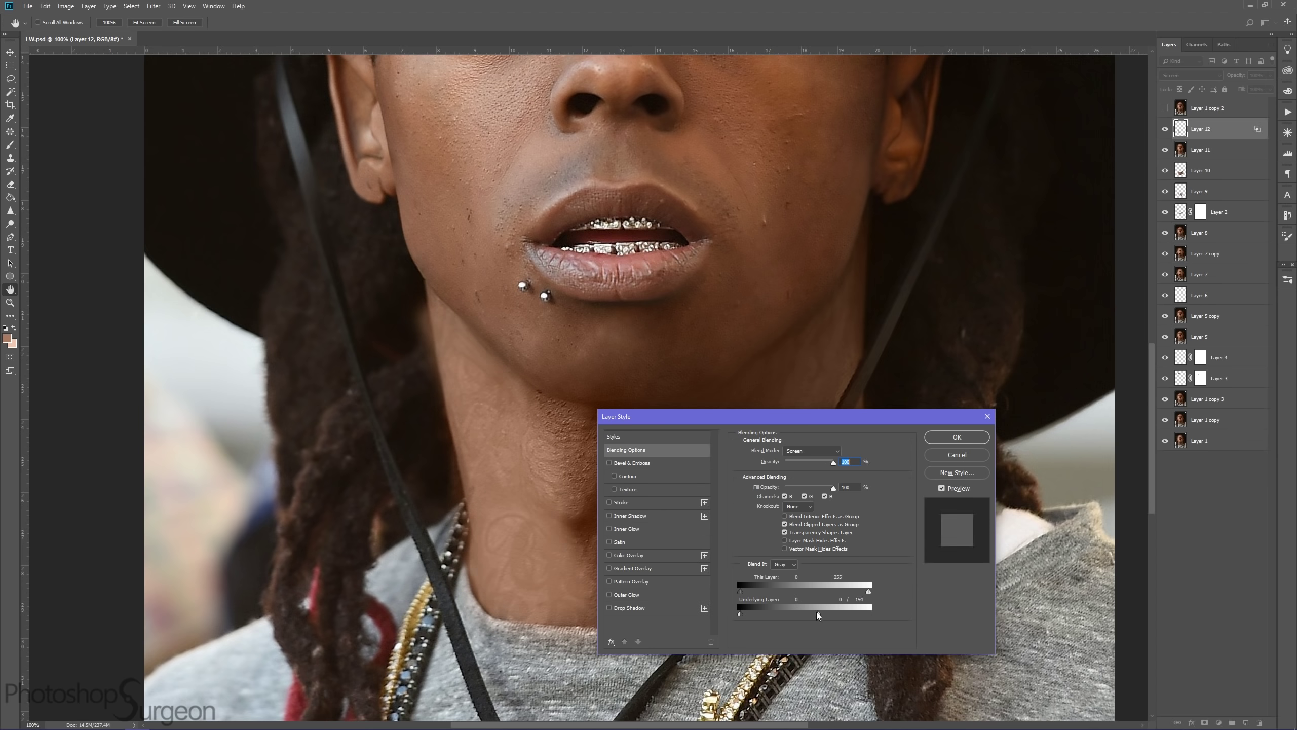
click(957, 437)
key(ctrl+alt+shift+e)
Patch a tattooed area of neck skin with clean neighbouring skin
key(j)
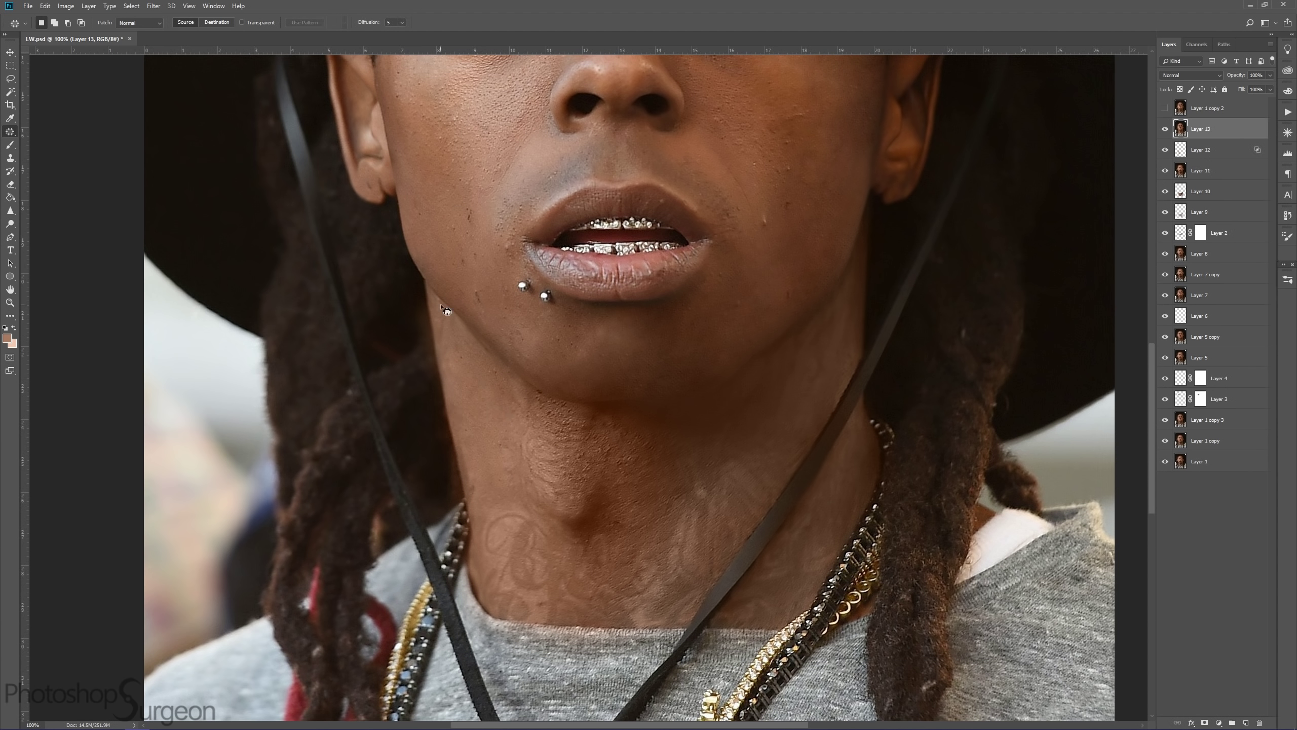
drag(539, 450, 519, 423)
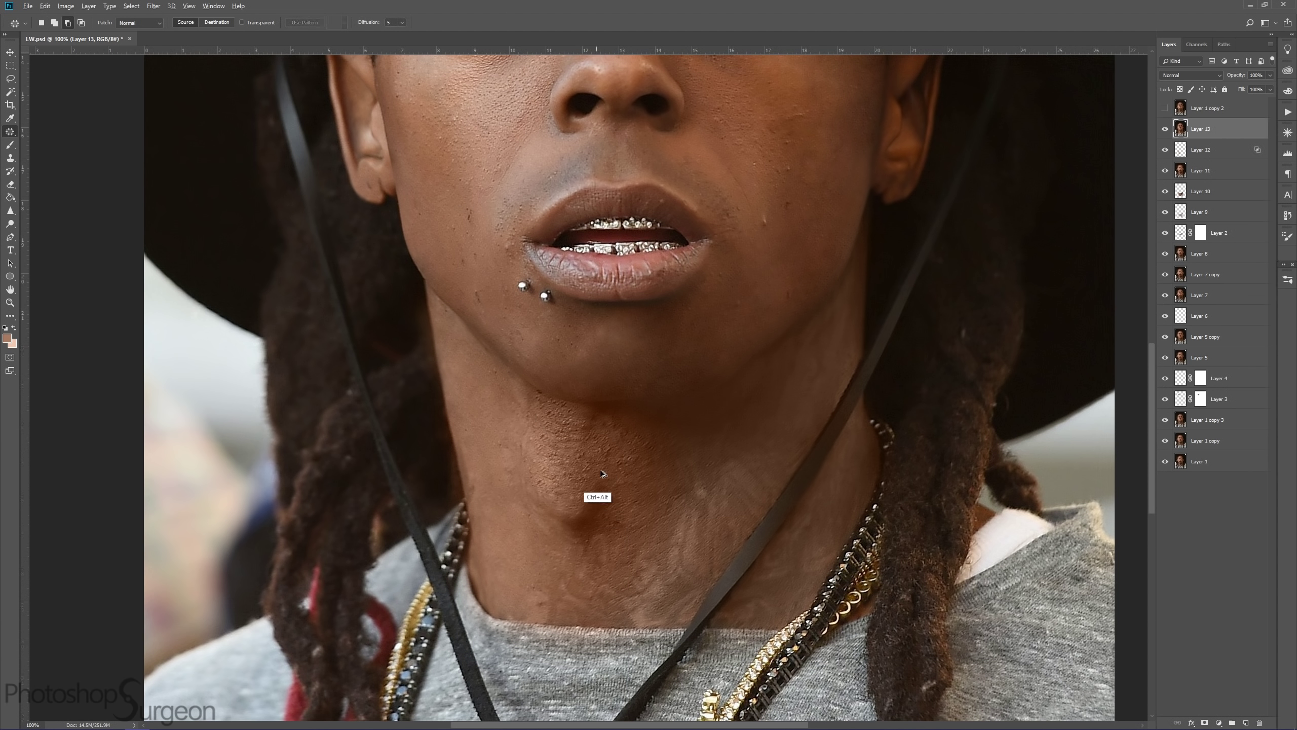
drag(600, 470, 546, 476)
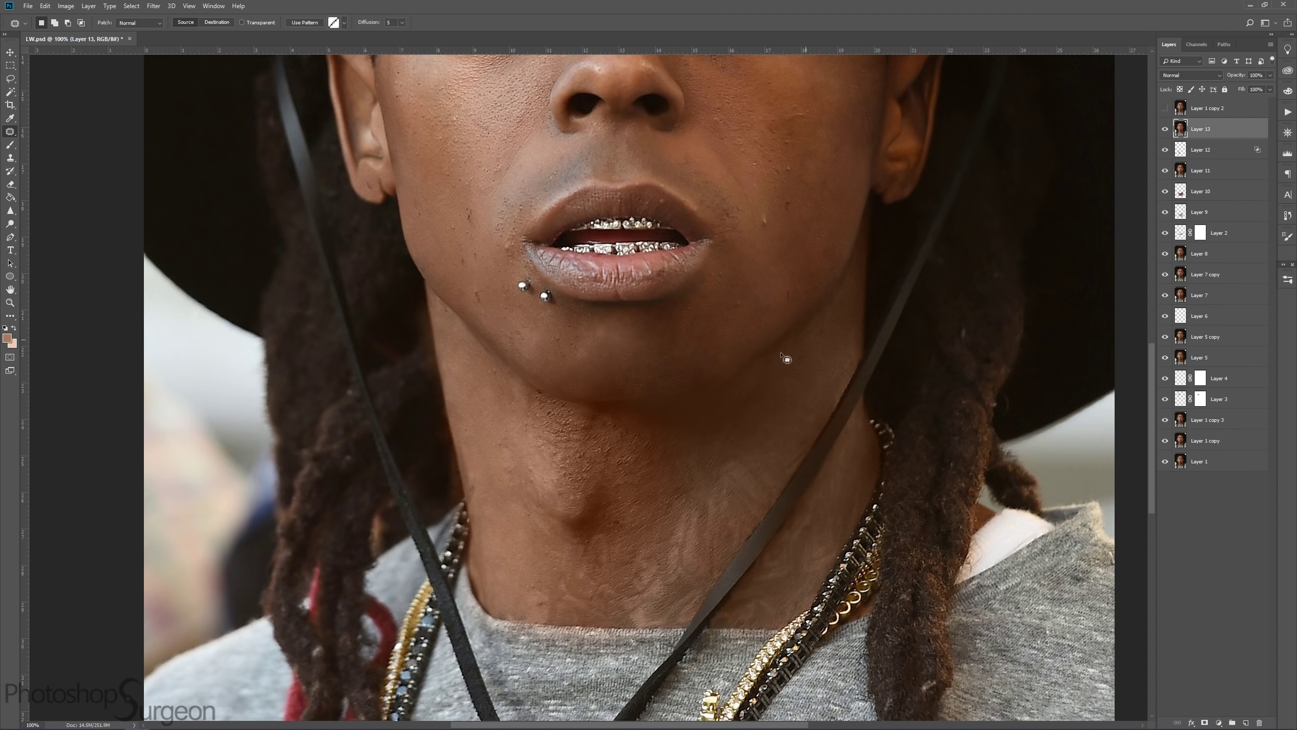
key(s)
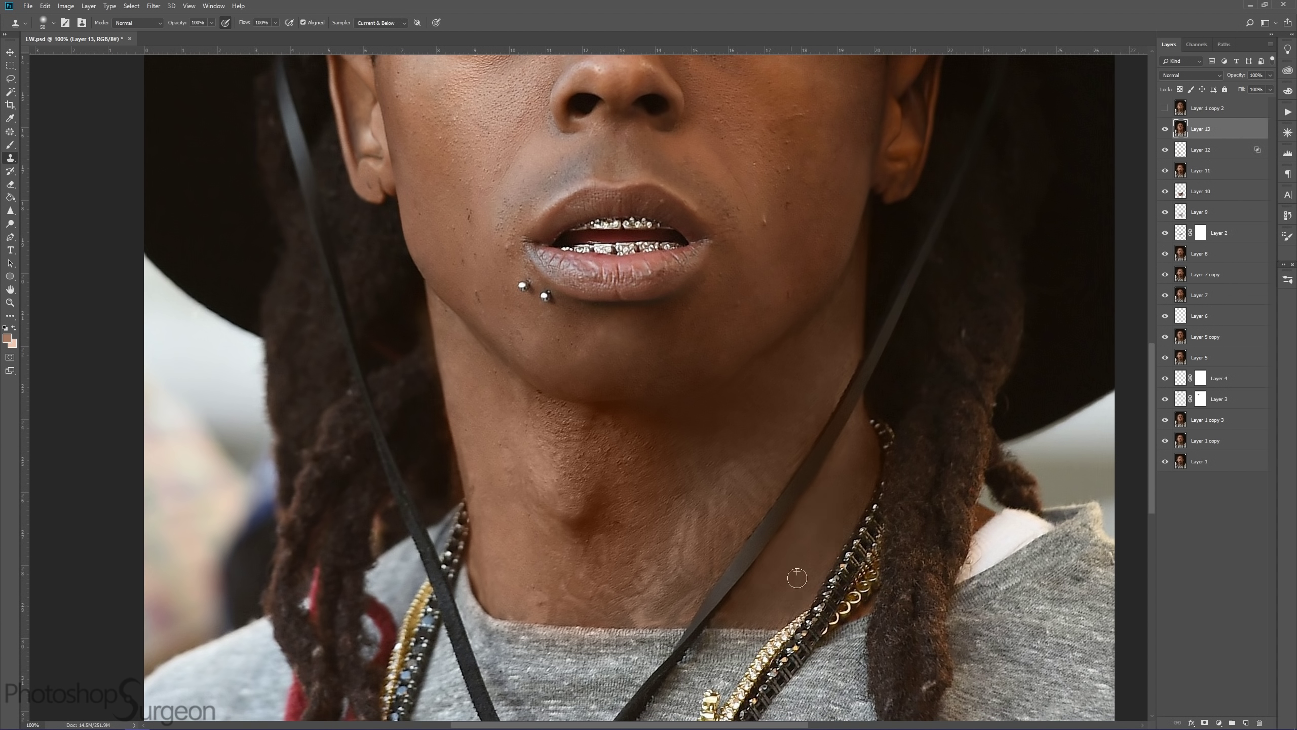
key(j)
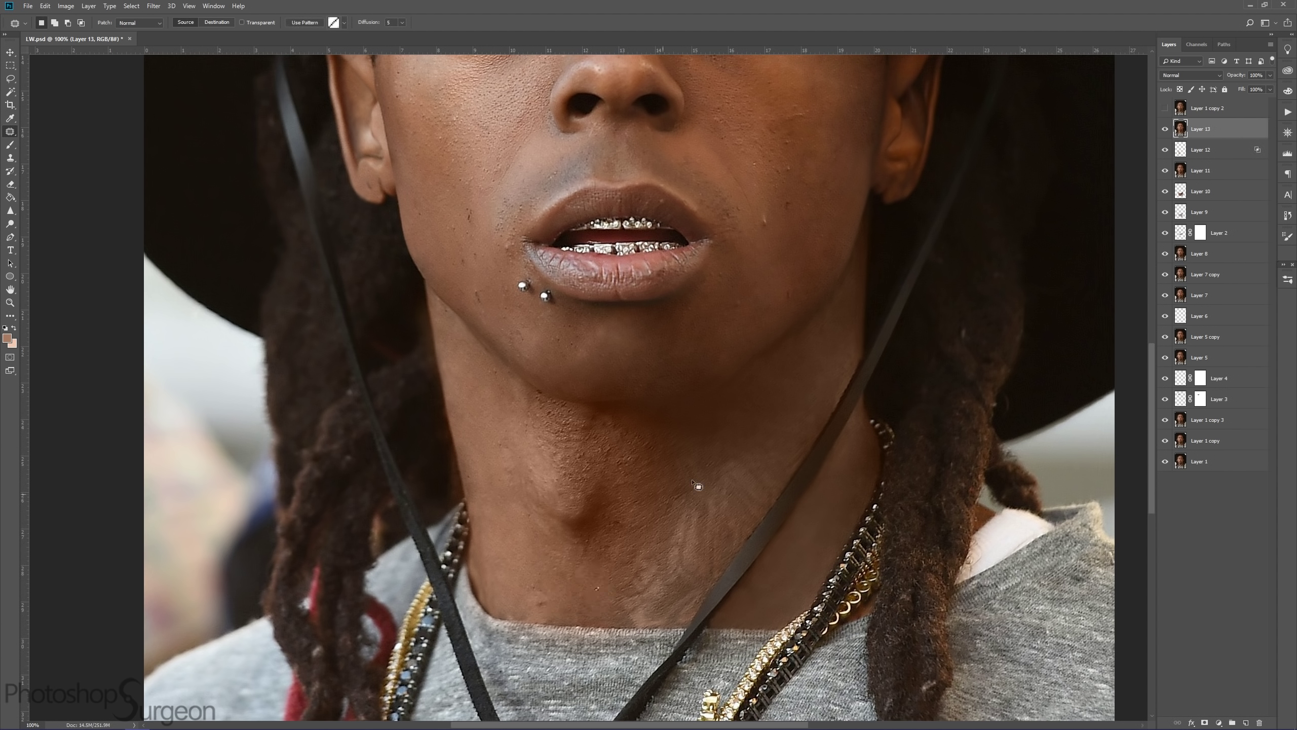
Patch the lower-neck tattoo with clean skin and deselect
drag(695, 483, 639, 587)
drag(684, 510, 759, 437)
mouse_move(1164, 129)
mouse_down()
mouse_move(1166, 149)
mouse_move(1164, 129)
mouse_up()
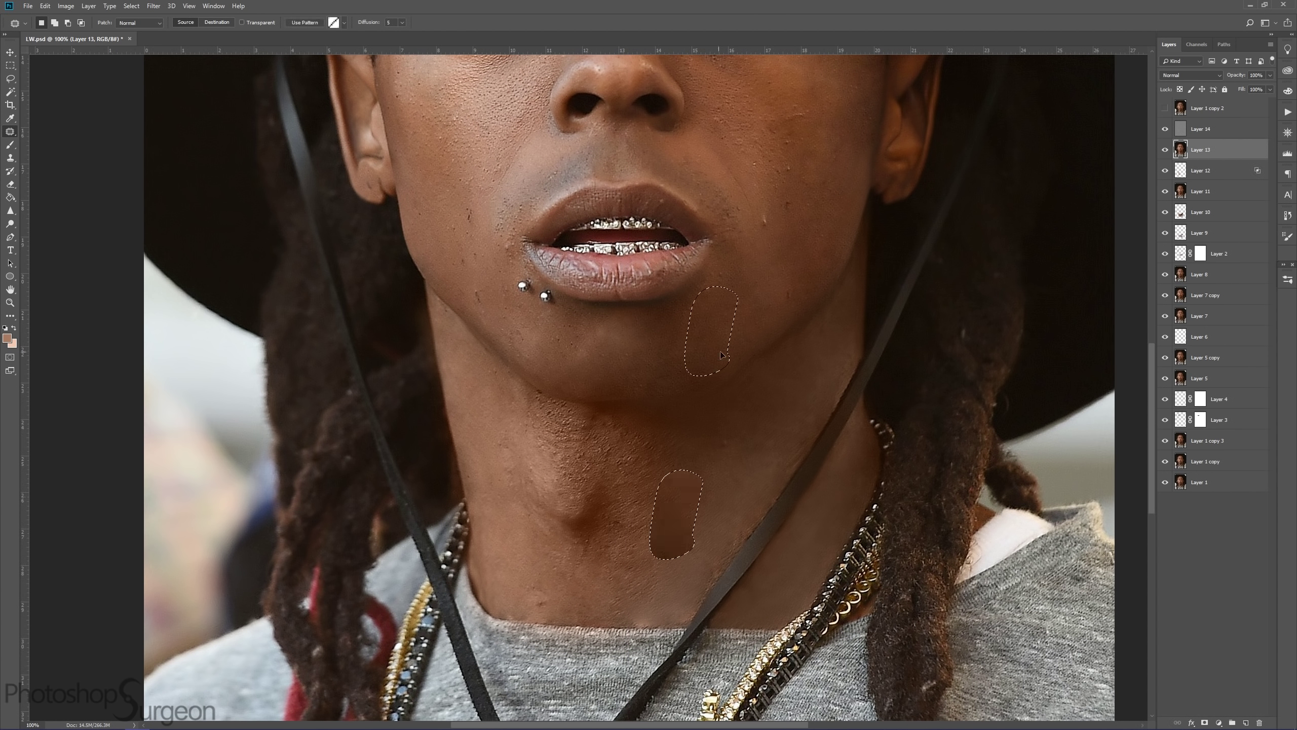
drag(722, 355, 759, 378)
key(ctrl+d)
scroll(738, 445, up, 2)
Add a new empty layer and ready the brush for touch-ups
key(ctrl+shift+alt+n)
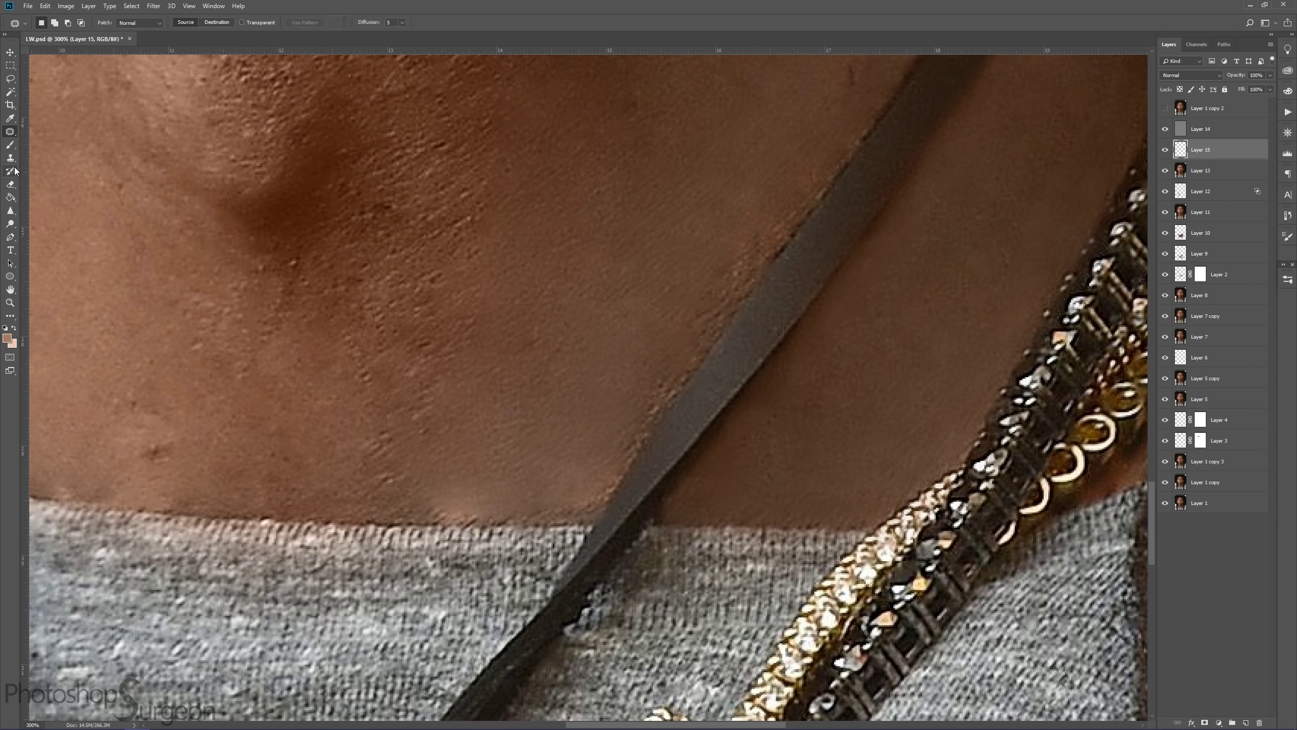
key(b)
scroll(753, 232, down, 2)
scroll(753, 232, down, 2)
Add another empty layer and stamp the current retouch into new merged layers
key(ctrl+shift+alt+n)
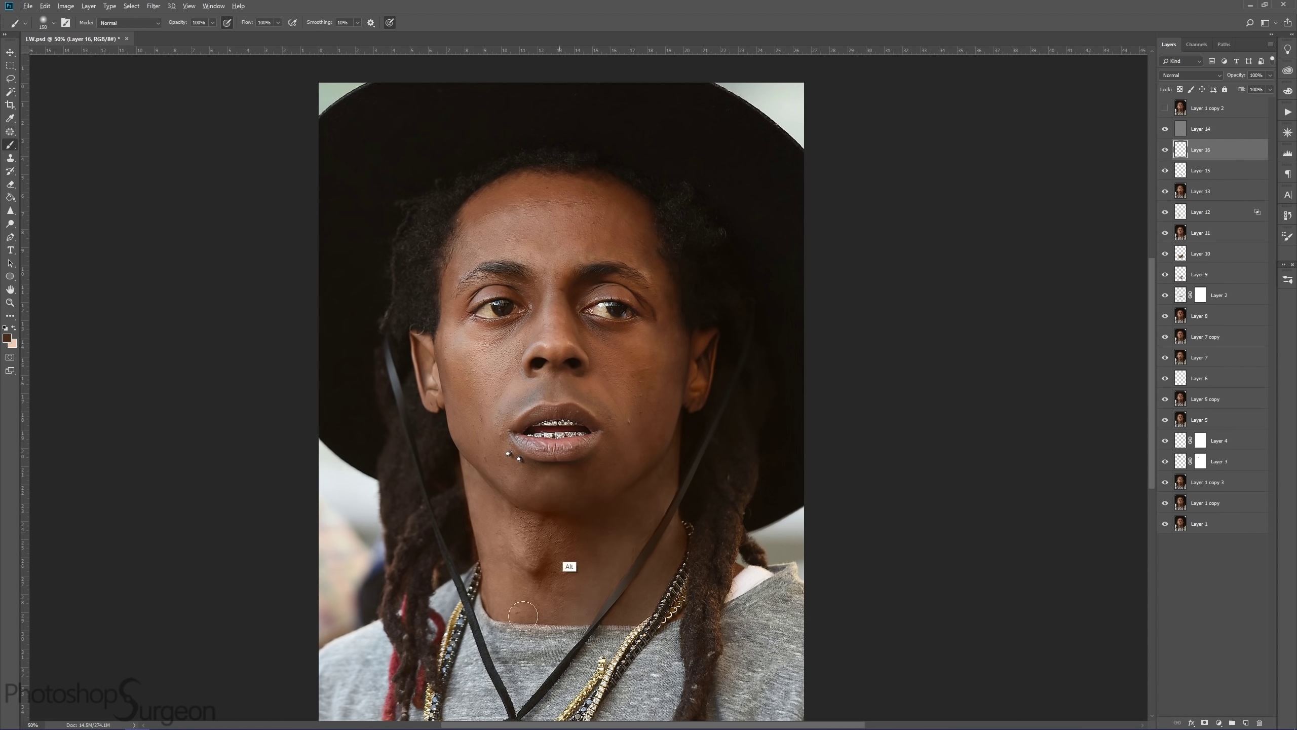
scroll(633, 552, up, 3)
key(ctrl+shift+alt+e)
drag(1164, 233, 1164, 138)
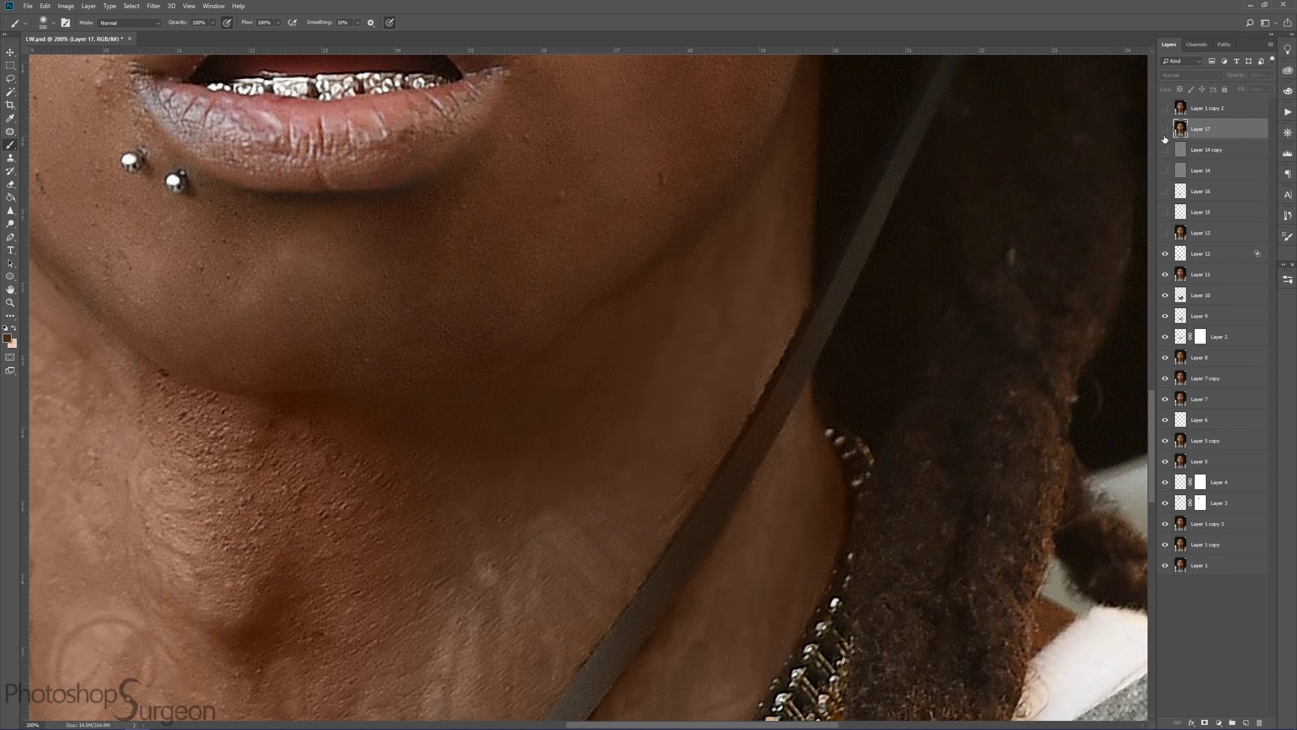
click(1164, 128)
key(ctrl+shift+alt+e)
Patch leftover jaw and lower-neck traces, sampling a tan skin colour on a new layer
key(j)
drag(439, 321, 456, 351)
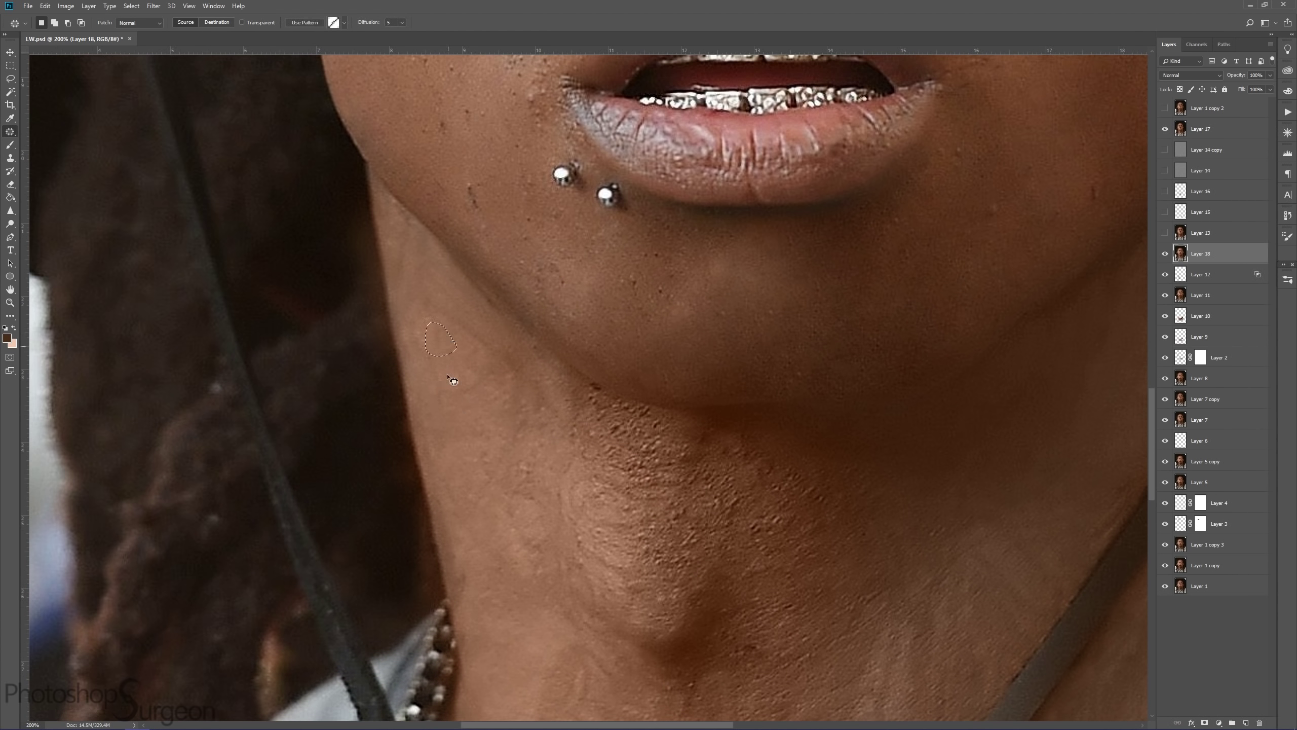
drag(480, 411, 426, 120)
key(ctrl+shift+alt+n)
key(b)
alt+click(581, 470)
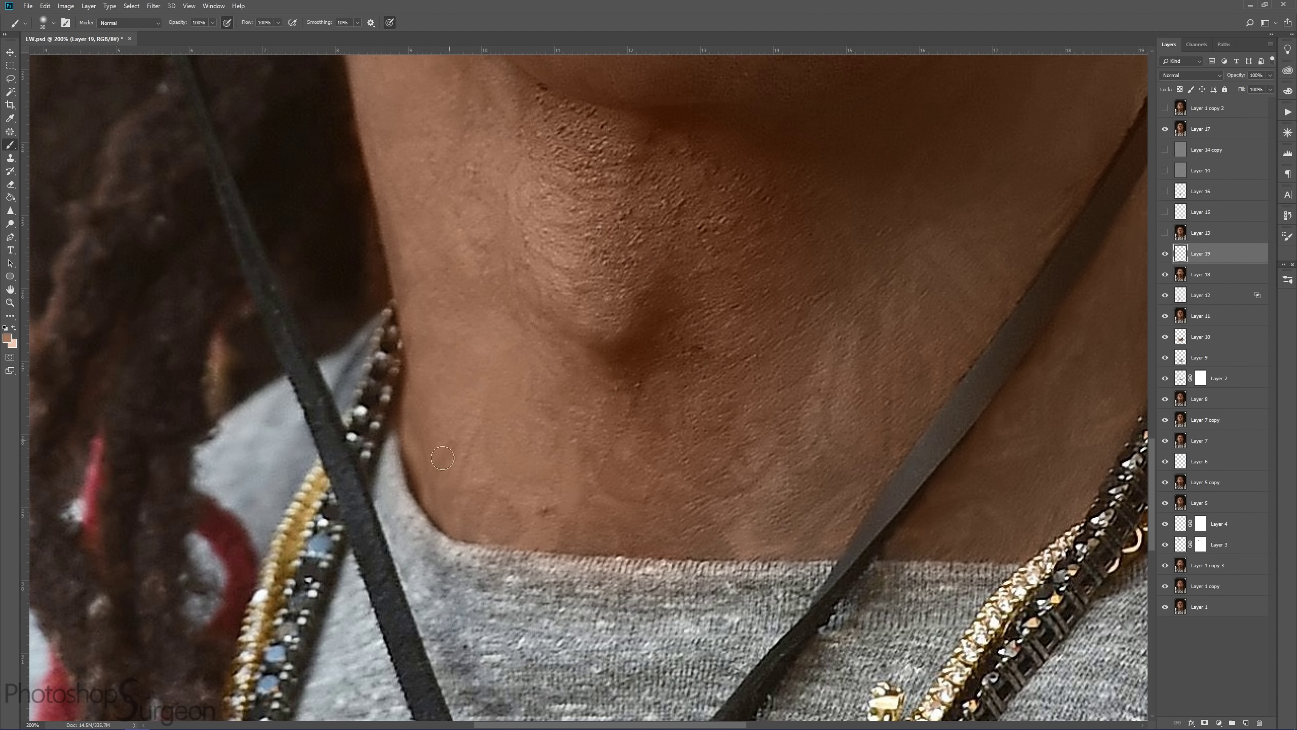
drag(571, 548, 207, 640)
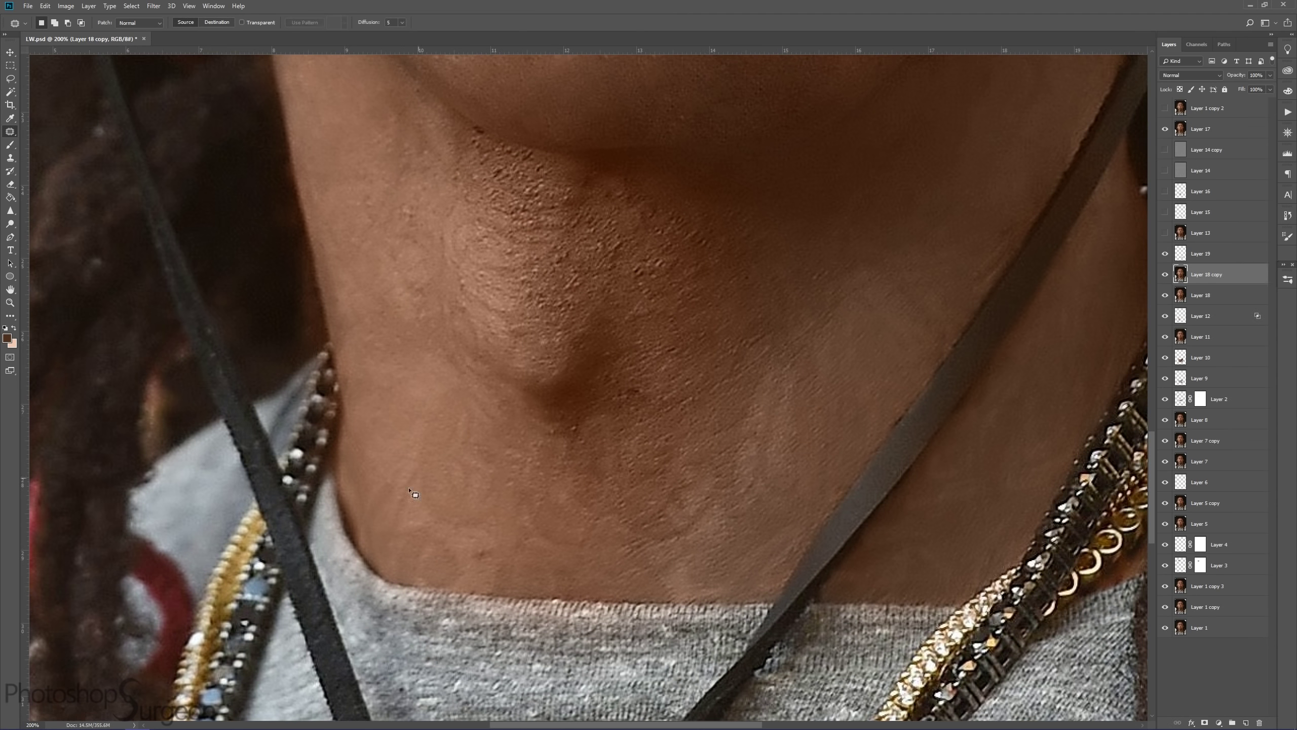
drag(763, 353, 758, 463)
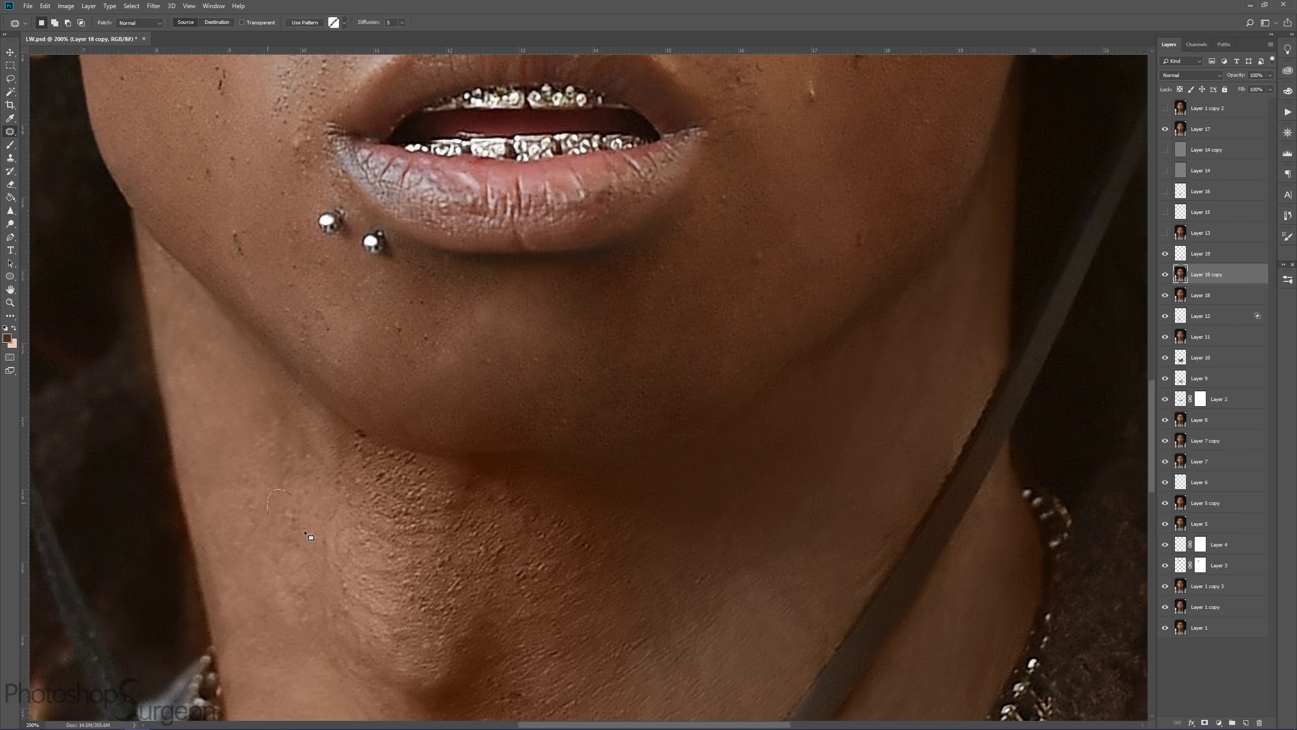